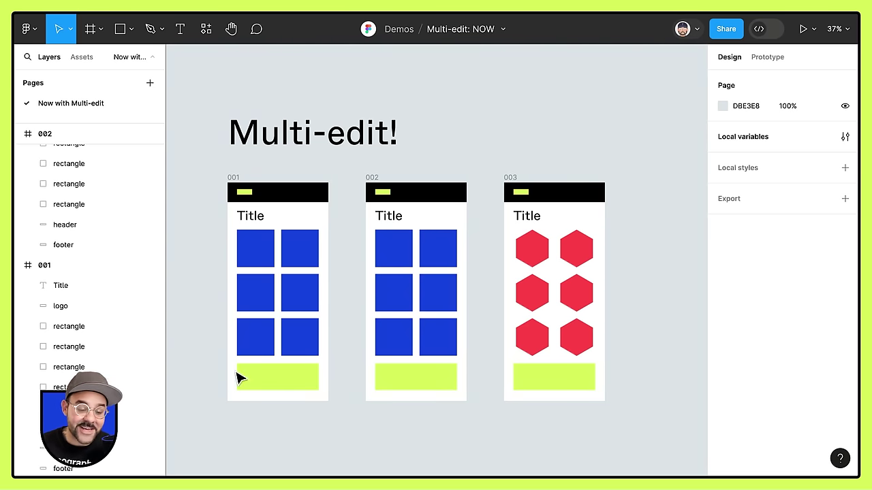
Select the top-left shape in frames 001–003, try enlarging them together, then undo it
{"action": "left_click", "coordinate": [266, 262]}
{"action": "left_click", "coordinate": [389, 260], "text": "shift"}
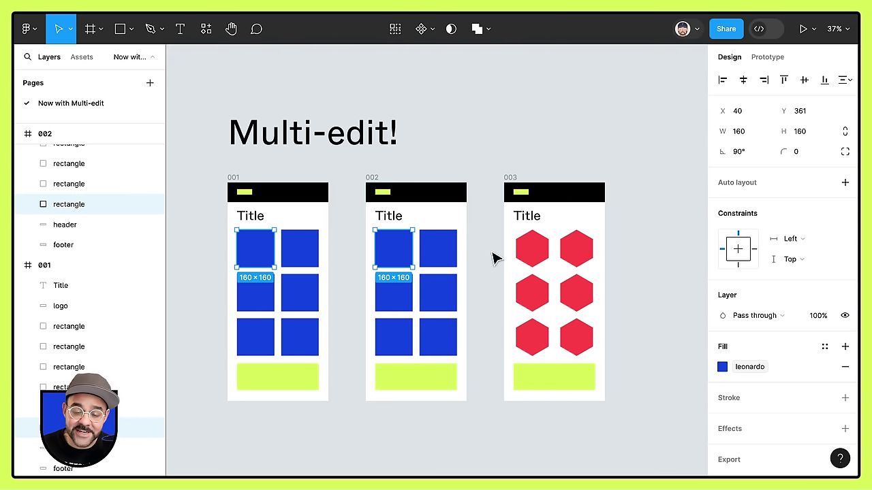
{"action": "left_click", "coordinate": [530, 250], "text": "shift"}
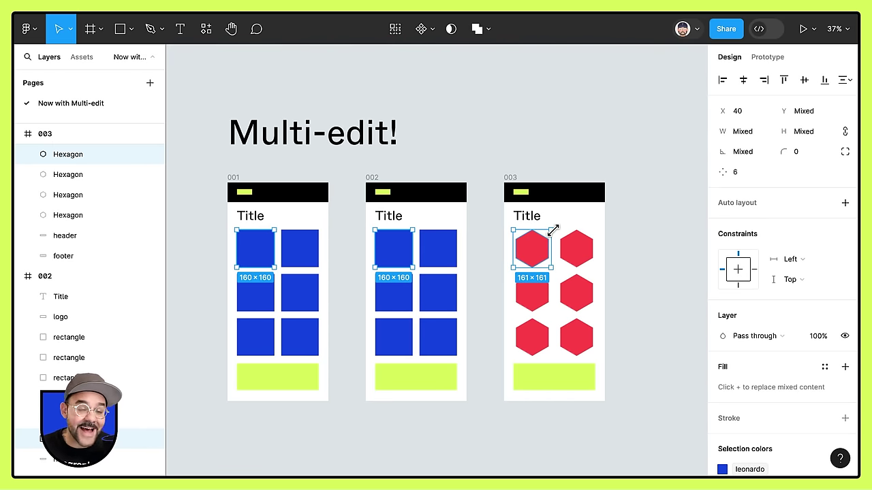
{"action": "left_click_drag", "start_coordinate": [552, 231], "coordinate": [529, 277]}
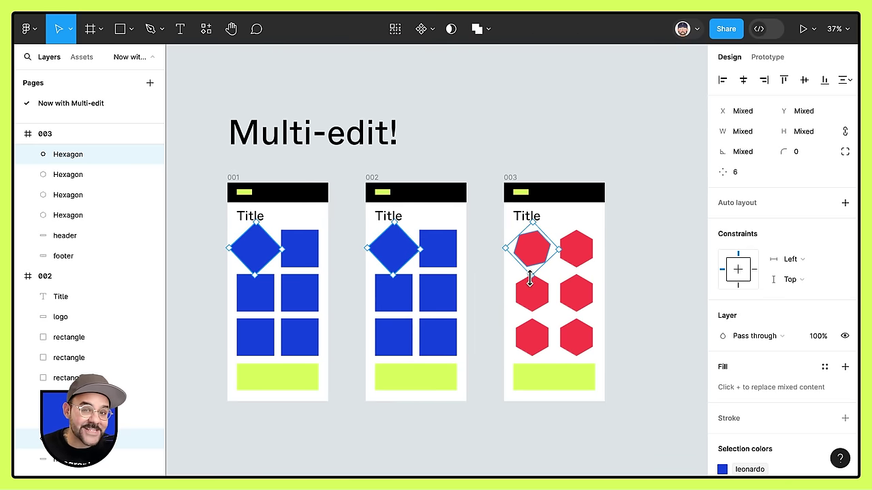
{"action": "key", "text": "ctrl+z"}
{"action": "left_click", "coordinate": [491, 178]}
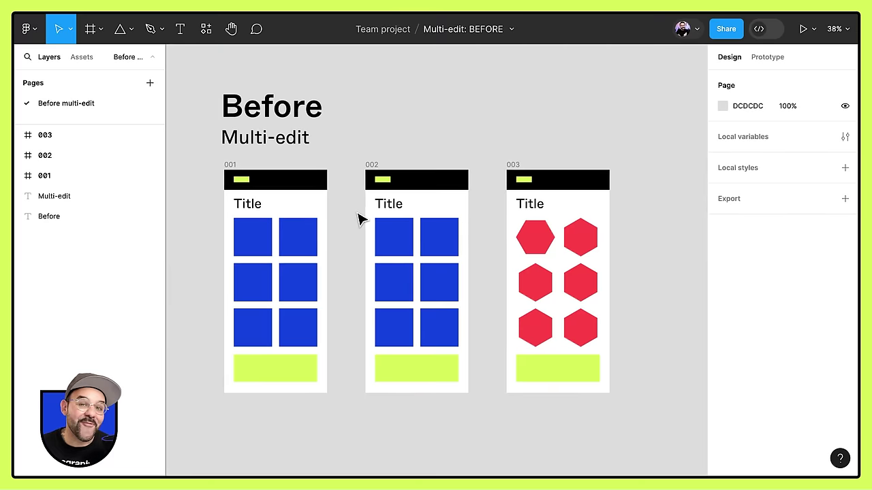
Resize the three top-left shapes from their centres while showing spacing measurements
{"action": "left_click", "coordinate": [268, 253]}
{"action": "left_click", "coordinate": [397, 249], "text": "shift"}
{"action": "left_click", "coordinate": [549, 252], "text": "shift"}
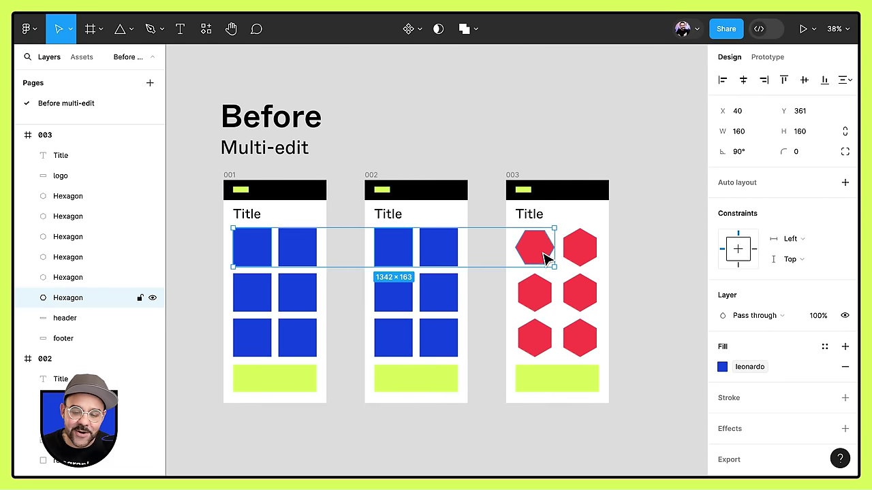
{"action": "key", "text": "alt"}
{"action": "left_click_drag", "start_coordinate": [557, 229], "coordinate": [529, 230]}
{"action": "left_click", "coordinate": [399, 101]}
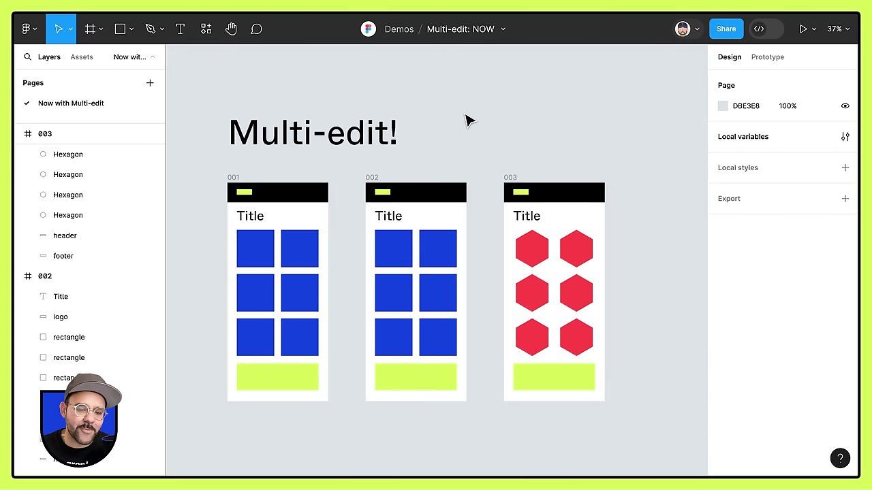
Use Select matching layers to pick the footers, then the top-left squares, across all frames
{"action": "scroll", "coordinate": [464, 123], "scroll_direction": "down", "scroll_amount": 1}
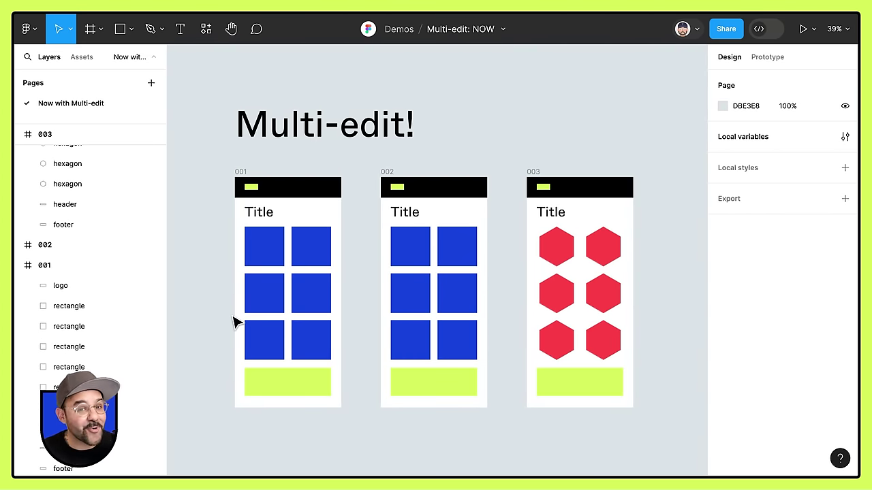
{"action": "left_click", "coordinate": [285, 389]}
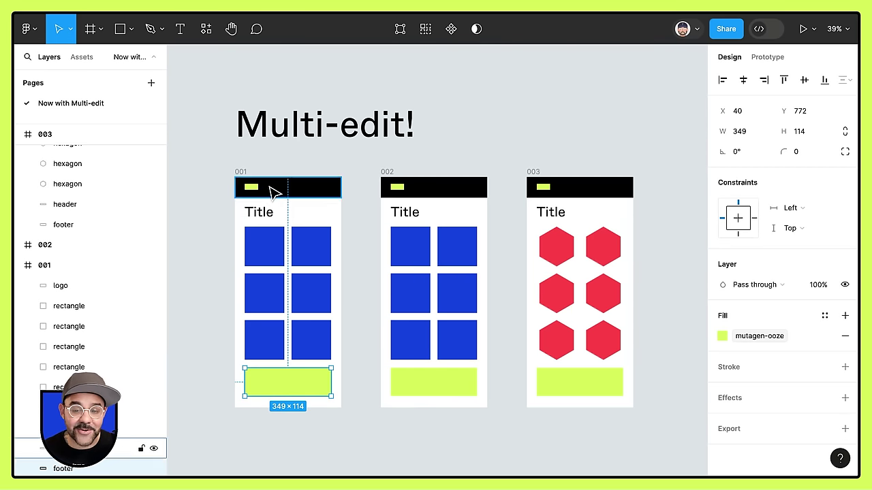
{"action": "left_click", "coordinate": [426, 31]}
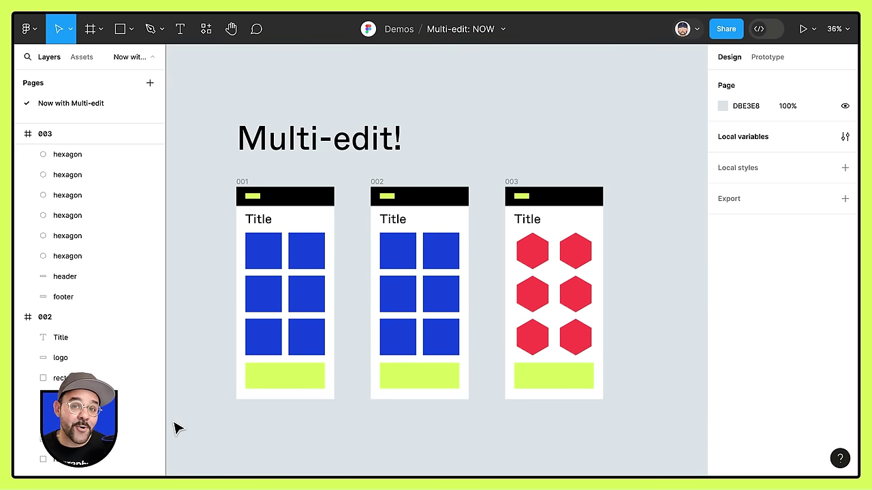
{"action": "left_click", "coordinate": [267, 265]}
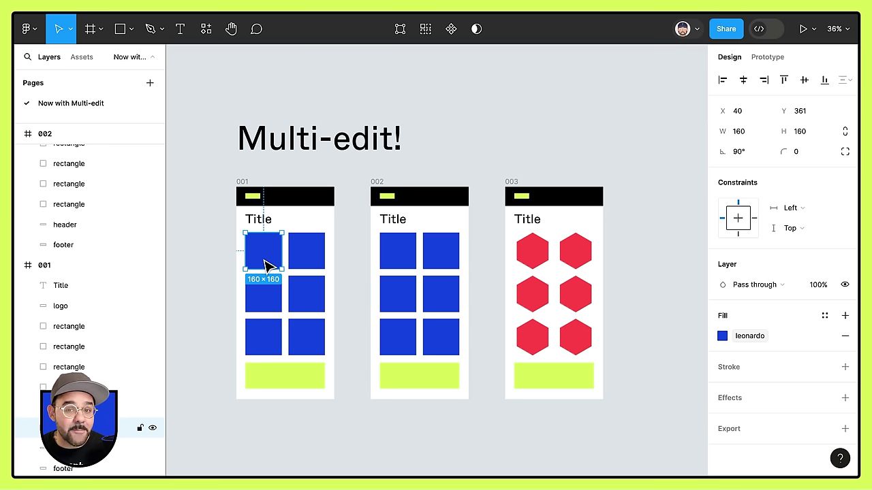
{"action": "left_click", "coordinate": [427, 30]}
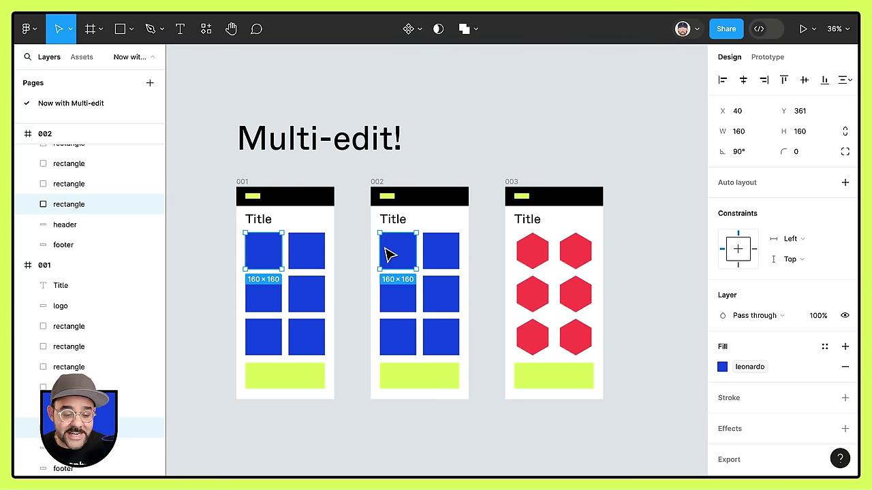
{"action": "left_click", "coordinate": [504, 160]}
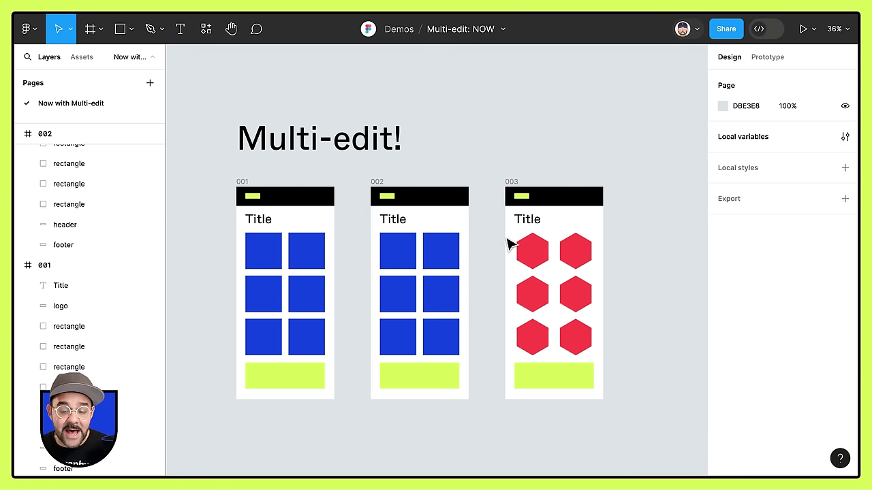
Batch-rename frame 003's six hexagon layers to 'rectangle'
{"action": "left_click_drag", "start_coordinate": [512, 245], "coordinate": [538, 360]}
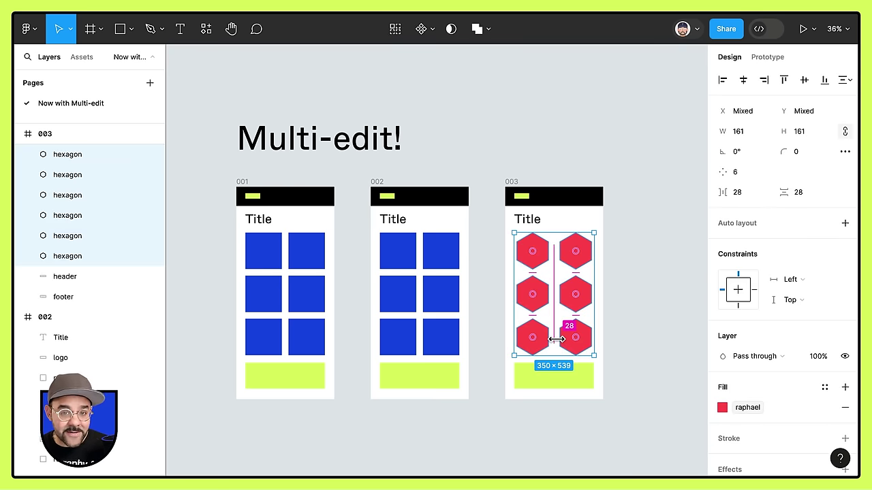
{"action": "key", "text": "ctrl+r"}
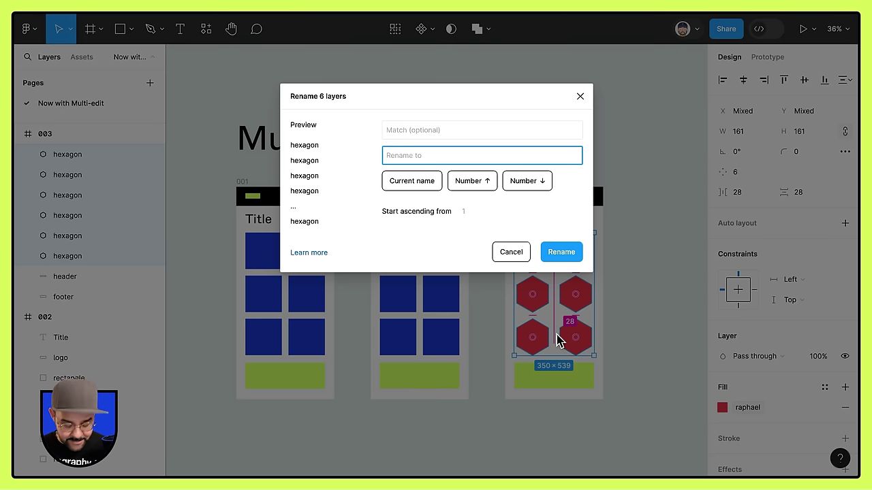
{"action": "type", "text": "rectangle"}
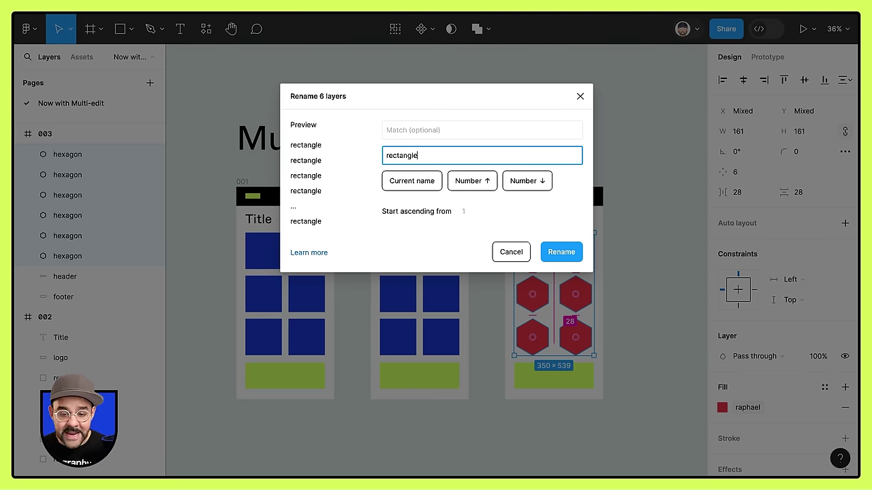
{"action": "key", "text": "Return"}
{"action": "left_click", "coordinate": [659, 169]}
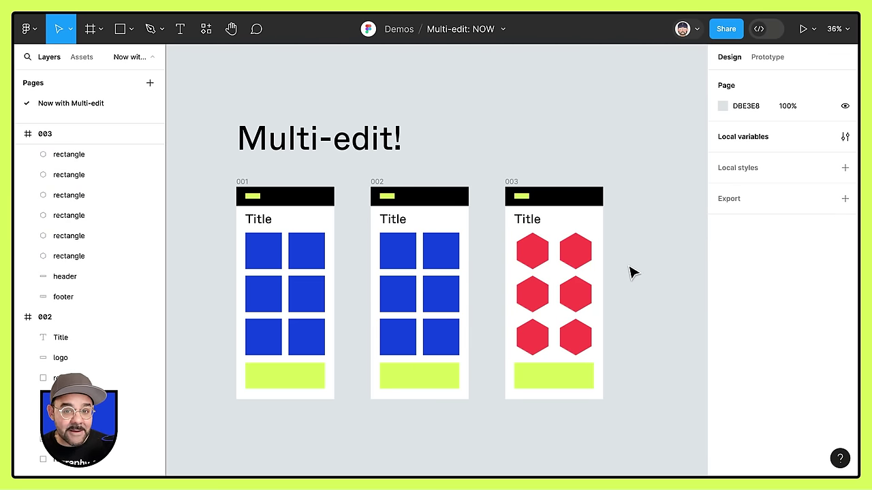
Select the first square in every frame with Select matching layers, rotate them together, then undo
{"action": "left_click", "coordinate": [273, 253]}
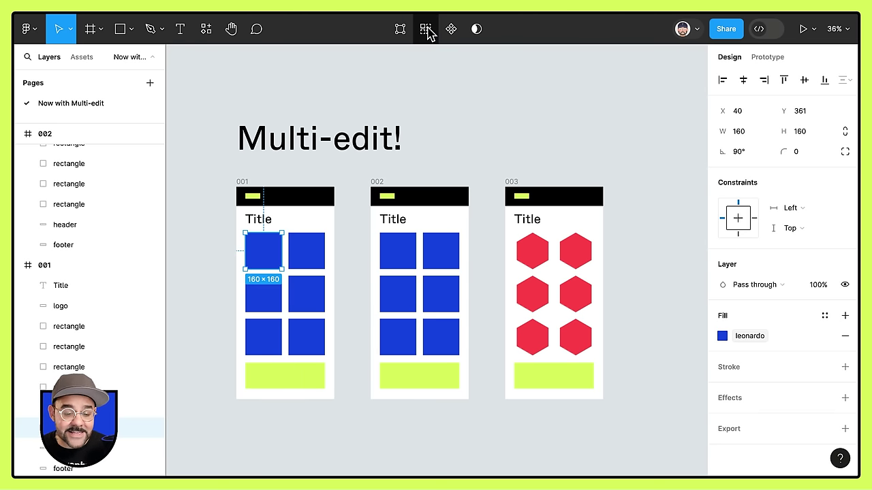
{"action": "left_click", "coordinate": [426, 29]}
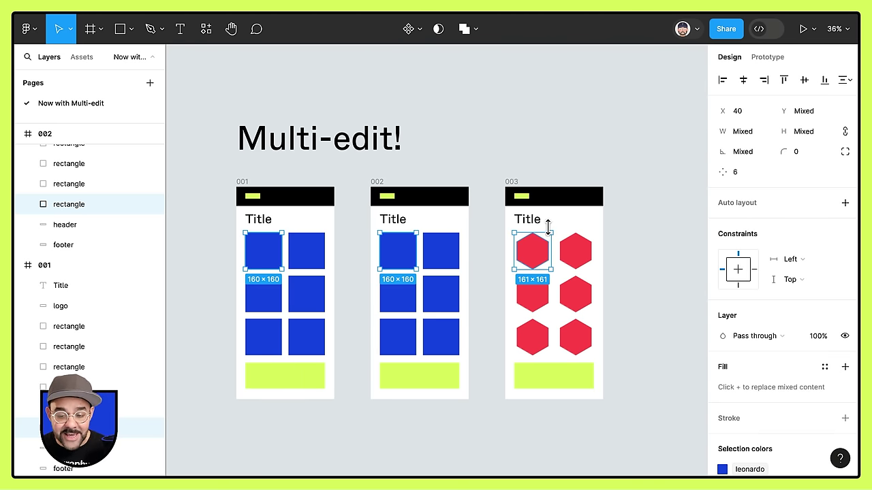
{"action": "left_click_drag", "start_coordinate": [552, 227], "coordinate": [561, 251]}
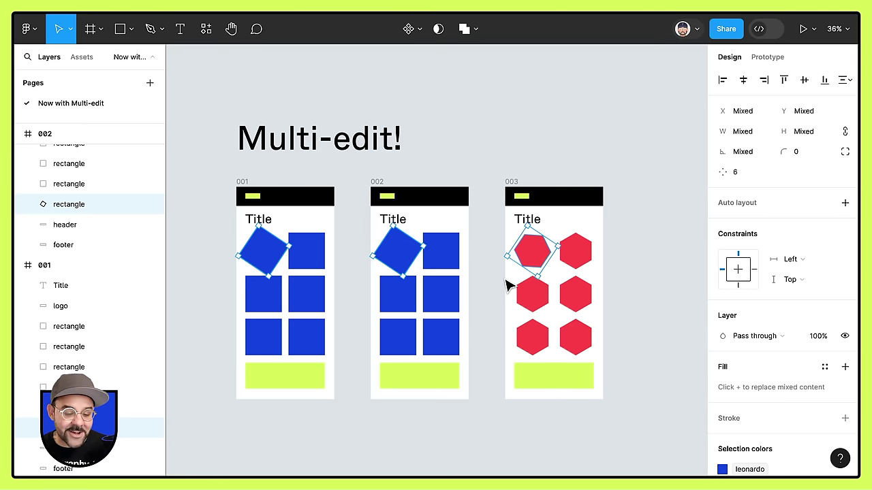
{"action": "key", "text": "ctrl+z"}
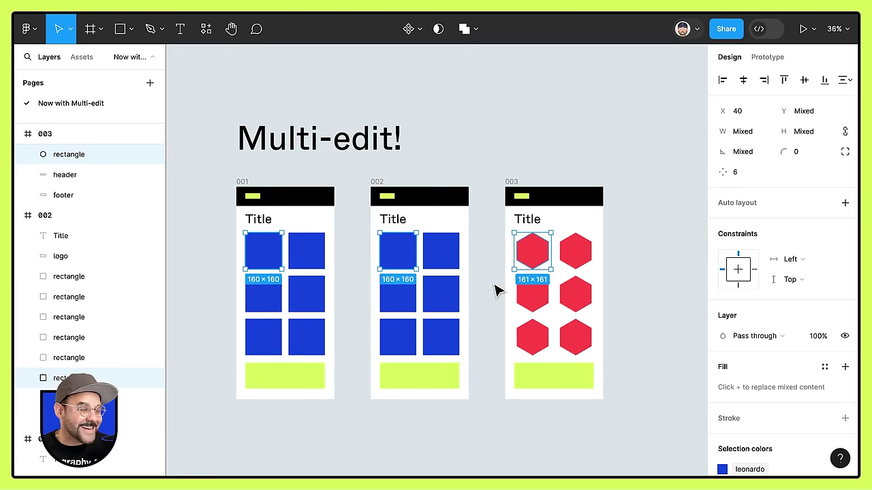
{"action": "left_click", "coordinate": [497, 245]}
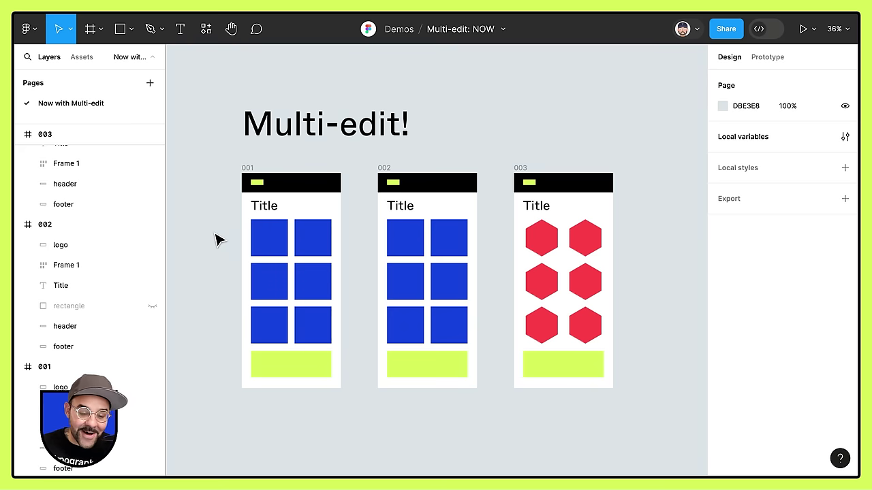
Replace the Title heading in frames 001, 002 and 003 with 'Hello World' in one edit
{"action": "left_click", "coordinate": [269, 211]}
{"action": "left_click", "coordinate": [397, 207], "text": "shift"}
{"action": "left_click", "coordinate": [539, 205], "text": "shift"}
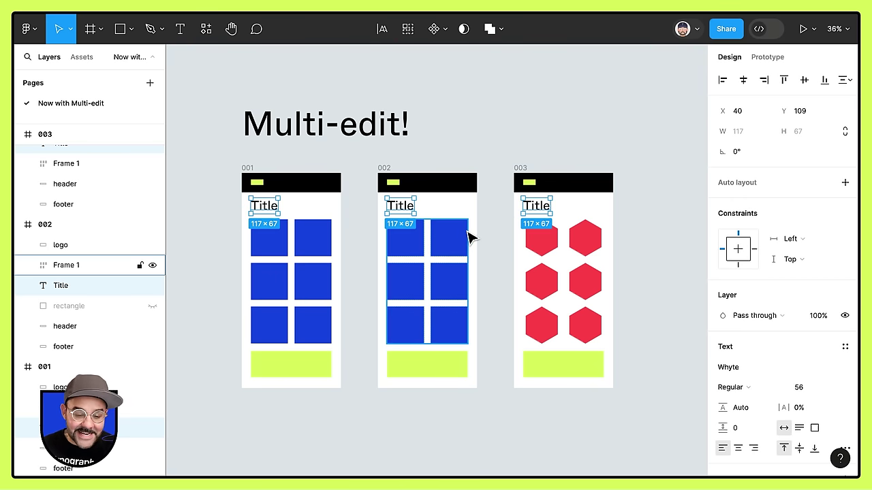
{"action": "key", "text": "Return"}
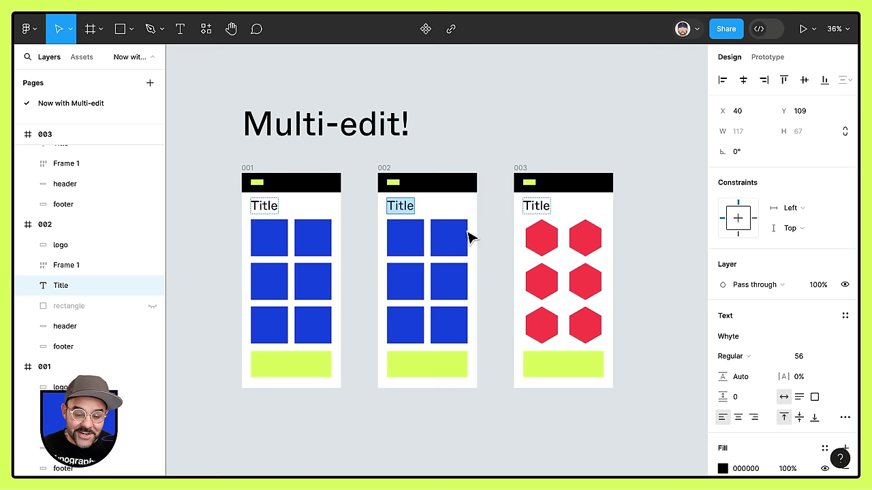
{"action": "type", "text": "He"}
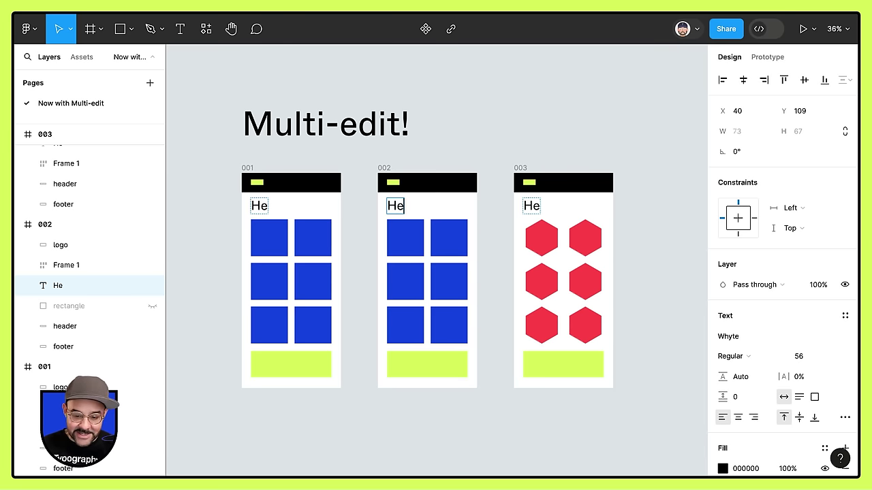
{"action": "type", "text": "llo World"}
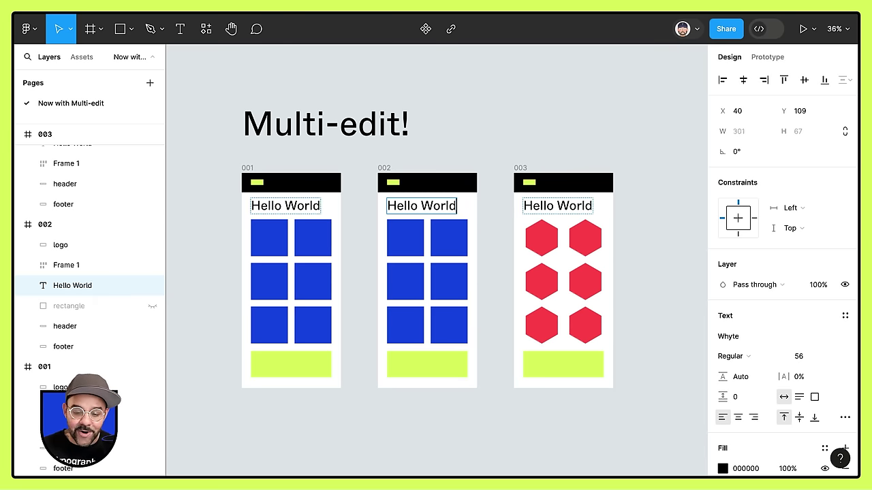
{"action": "left_click", "coordinate": [481, 134]}
Type a trial 'asdasd' into the three Title headings, then undo it so they read Title
{"action": "left_click", "coordinate": [553, 148]}
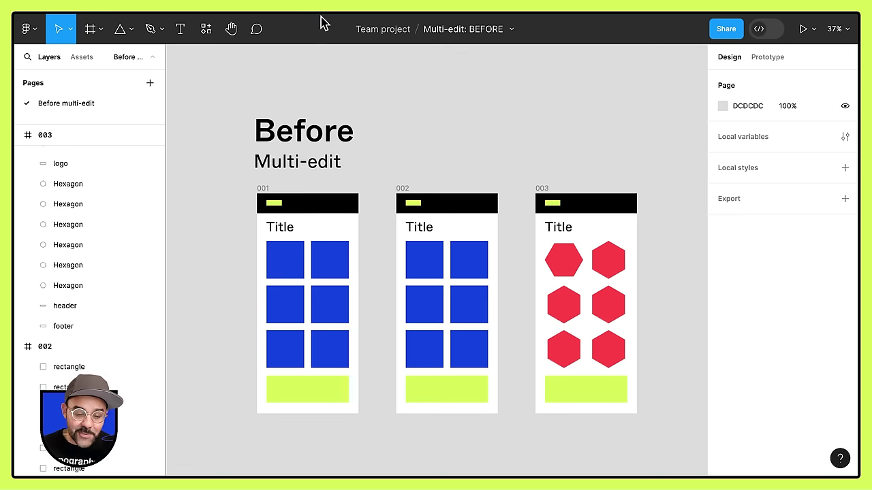
{"action": "left_click", "coordinate": [279, 228]}
{"action": "left_click", "coordinate": [417, 227], "text": "shift"}
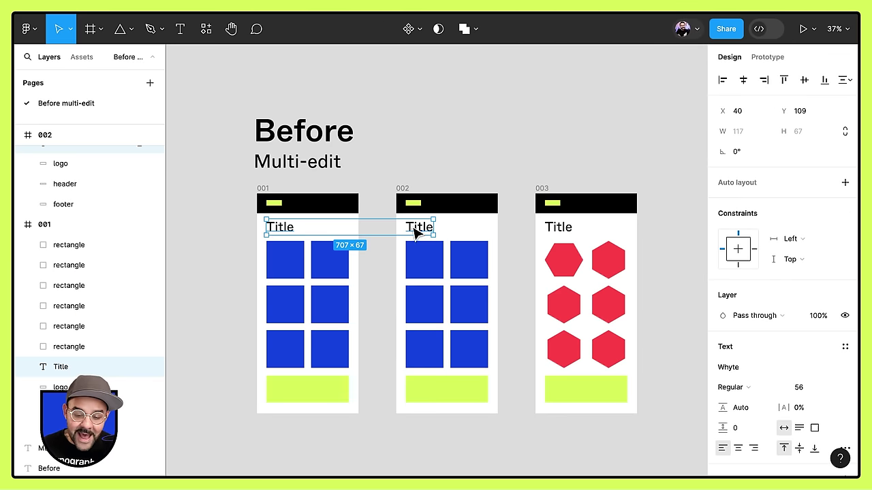
{"action": "left_click", "coordinate": [559, 227], "text": "shift"}
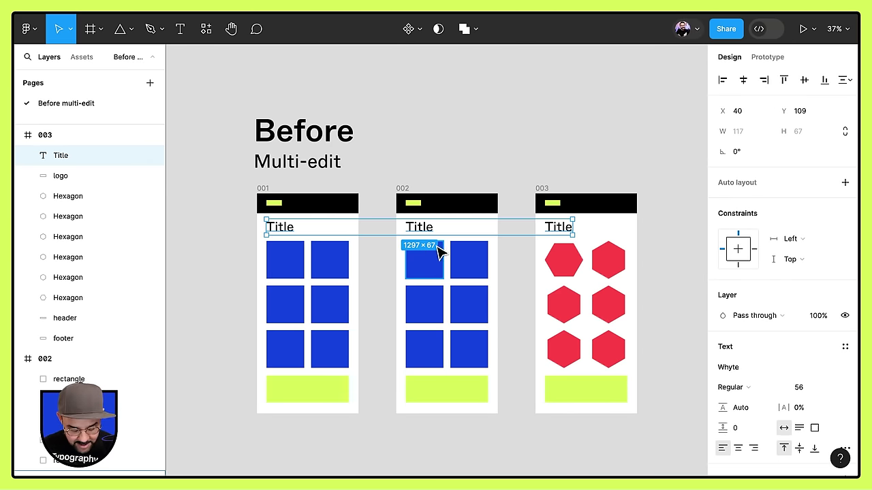
{"action": "key", "text": "Return"}
{"action": "type", "text": "asdasd"}
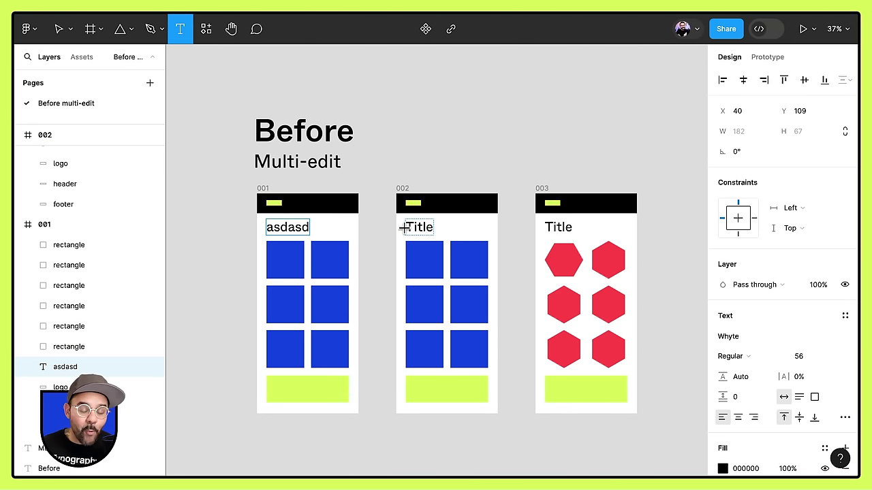
{"action": "double_click", "coordinate": [412, 227]}
{"action": "key", "text": "ctrl+z"}
{"action": "key", "text": "ctrl+z"}
{"action": "key", "text": "ctrl+z"}
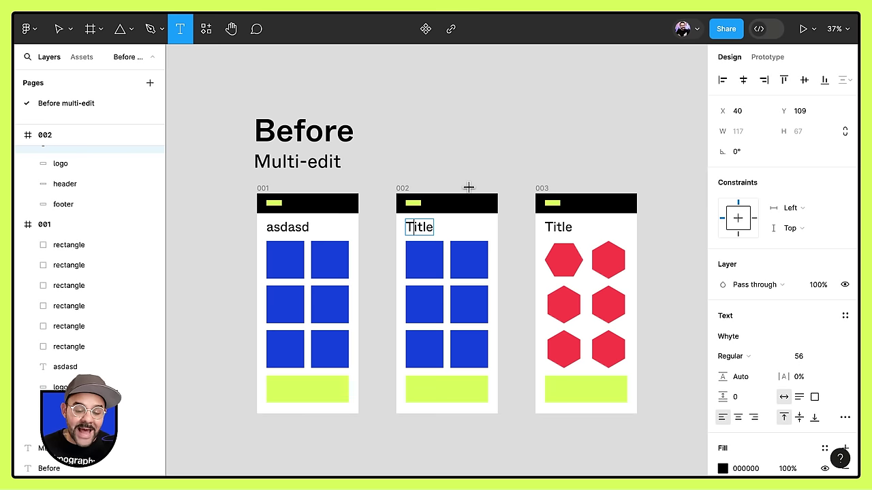
{"action": "key", "text": "Escape"}
{"action": "key", "text": "Escape"}
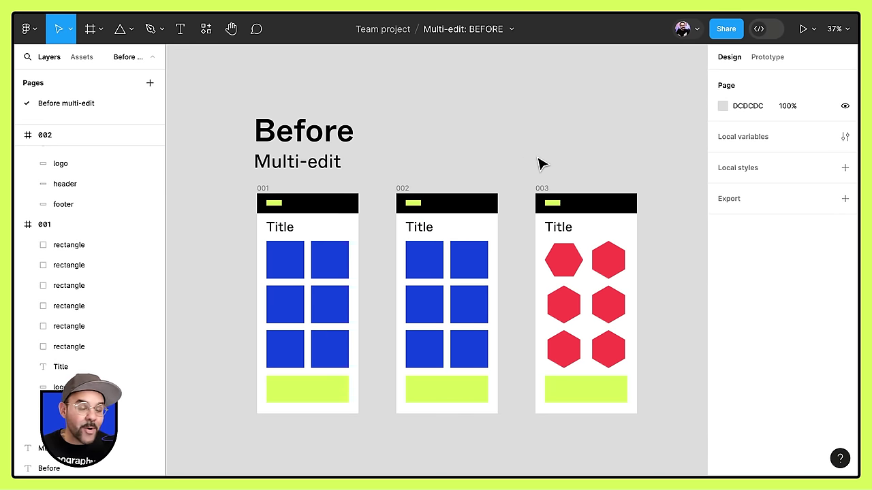
Select the three 'Hello World' headings in frames 001–003 and retype them as 'Title'
{"action": "scroll", "coordinate": [506, 144], "scroll_direction": "down", "scroll_amount": 2}
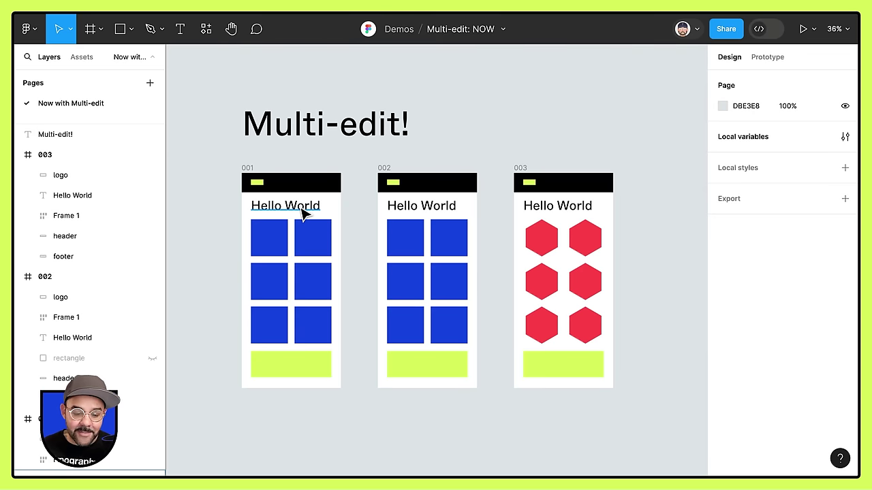
{"action": "left_click", "coordinate": [305, 211]}
{"action": "left_click", "coordinate": [418, 213], "text": "shift"}
{"action": "left_click", "coordinate": [538, 212], "text": "shift"}
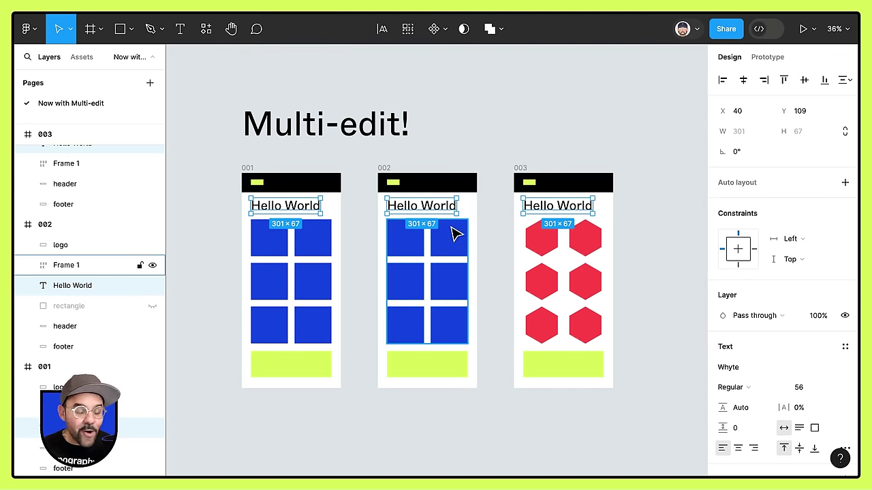
{"action": "key", "text": "Return"}
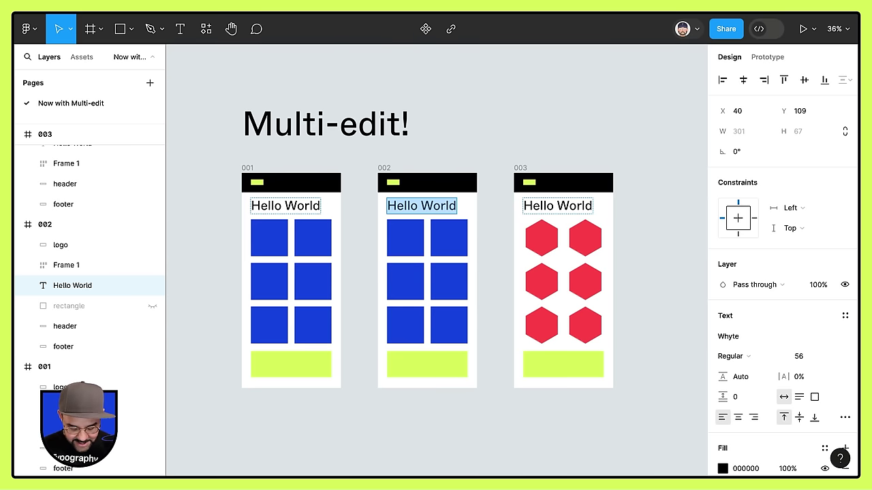
{"action": "type", "text": "Title"}
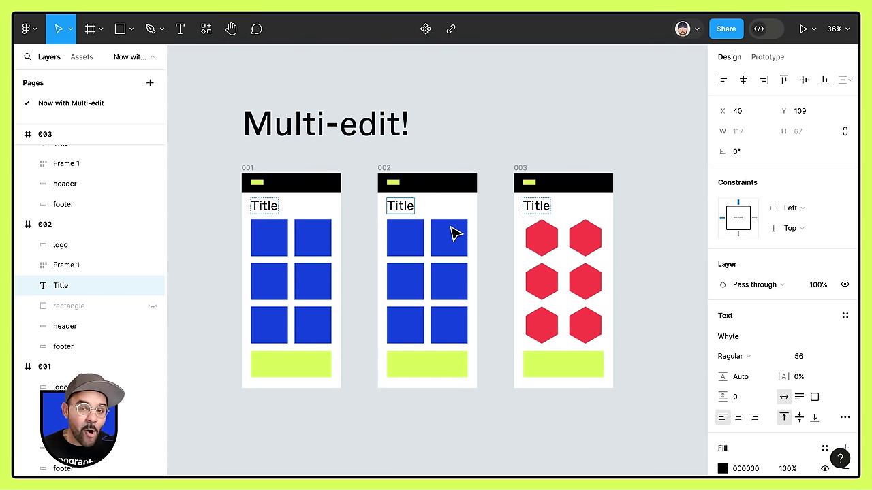
Wrap the six blue tiles in every frame in auto layout via Select matching layers
{"action": "left_click", "coordinate": [504, 136]}
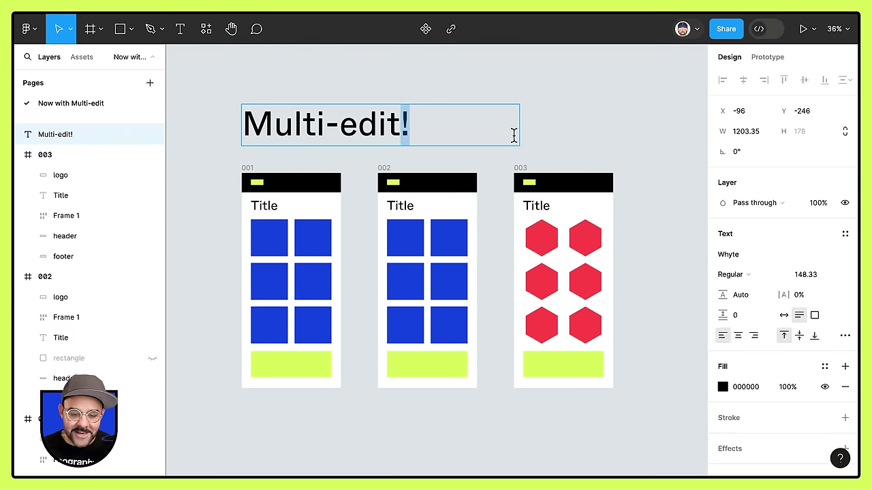
{"action": "key", "text": "Escape"}
{"action": "key", "text": "Escape"}
{"action": "scroll", "coordinate": [470, 135], "scroll_direction": "up", "scroll_amount": 1}
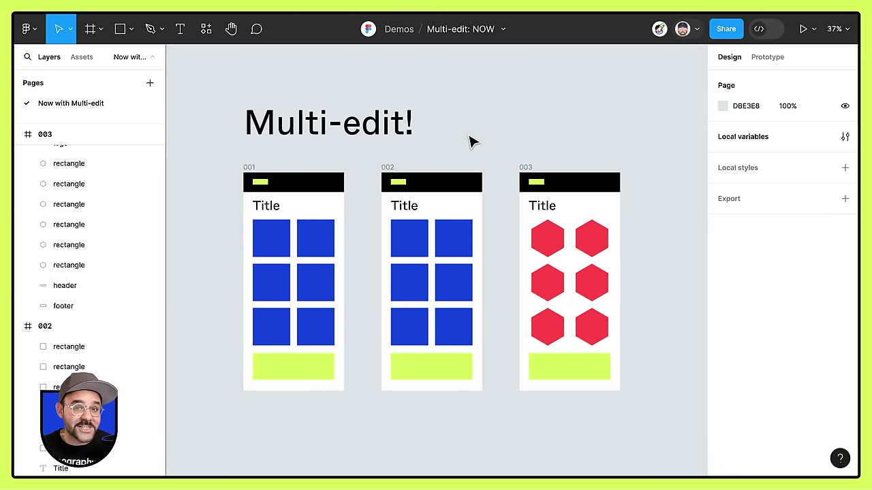
{"action": "left_click_drag", "start_coordinate": [221, 227], "coordinate": [322, 338]}
{"action": "left_click", "coordinate": [395, 28]}
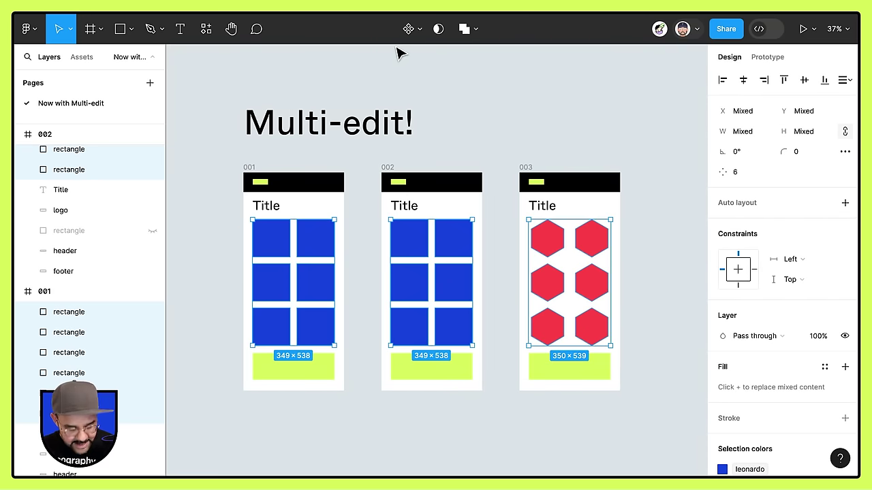
{"action": "key", "text": "shift+a"}
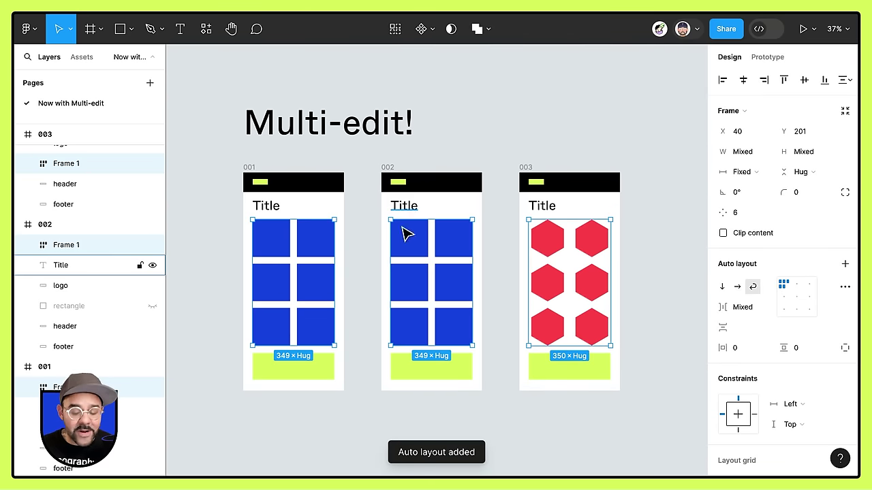
Select the new tile frames in frames 001, 002 and 003
{"action": "left_click", "coordinate": [354, 454]}
{"action": "left_click", "coordinate": [278, 240]}
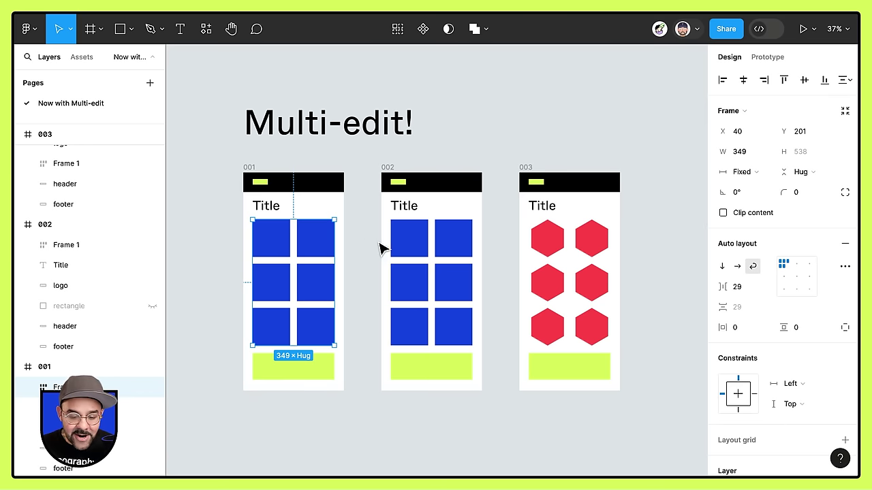
{"action": "left_click", "coordinate": [405, 246]}
{"action": "left_click", "coordinate": [544, 242]}
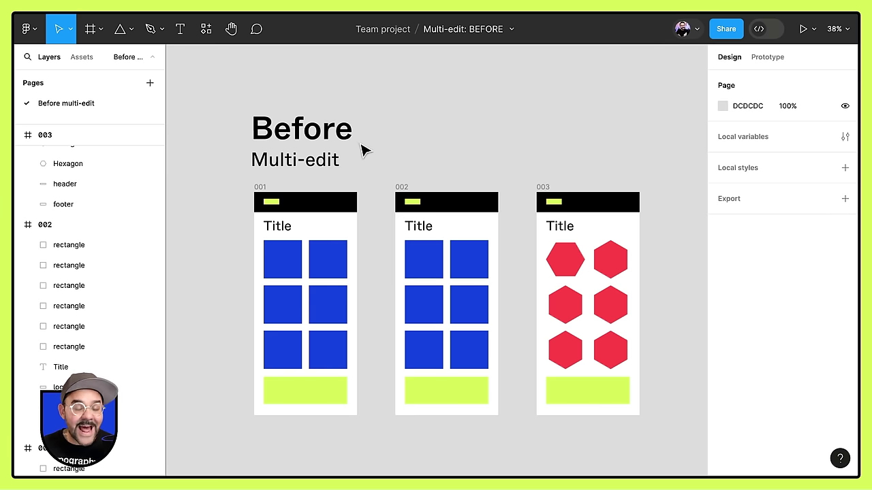
{"action": "left_click_drag", "start_coordinate": [227, 248], "coordinate": [613, 366]}
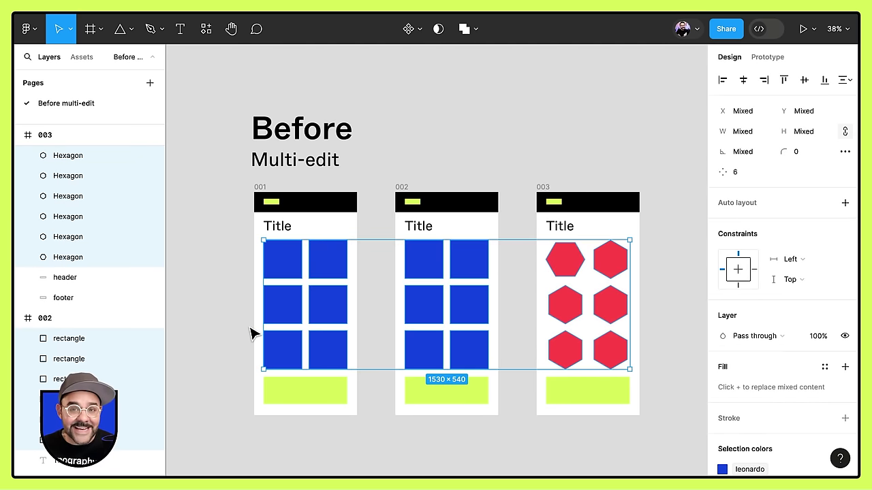
{"action": "key", "text": "shift+a"}
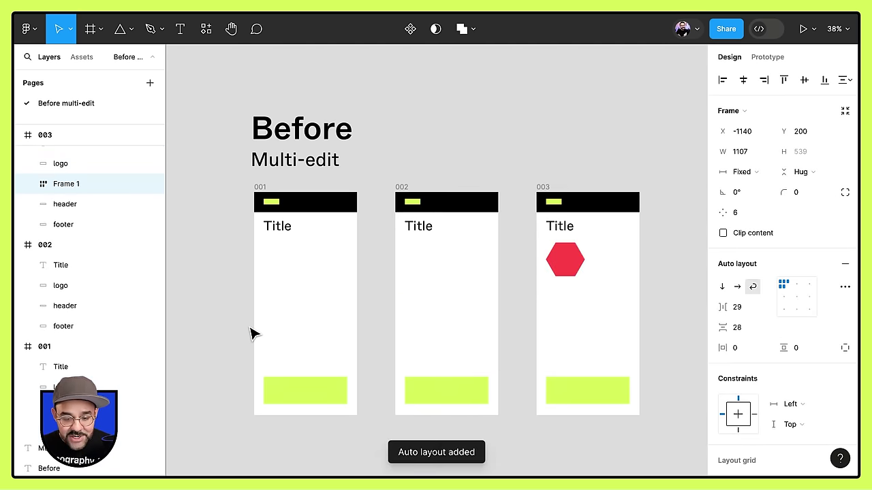
{"action": "scroll", "coordinate": [504, 275], "scroll_direction": "down", "scroll_amount": 1}
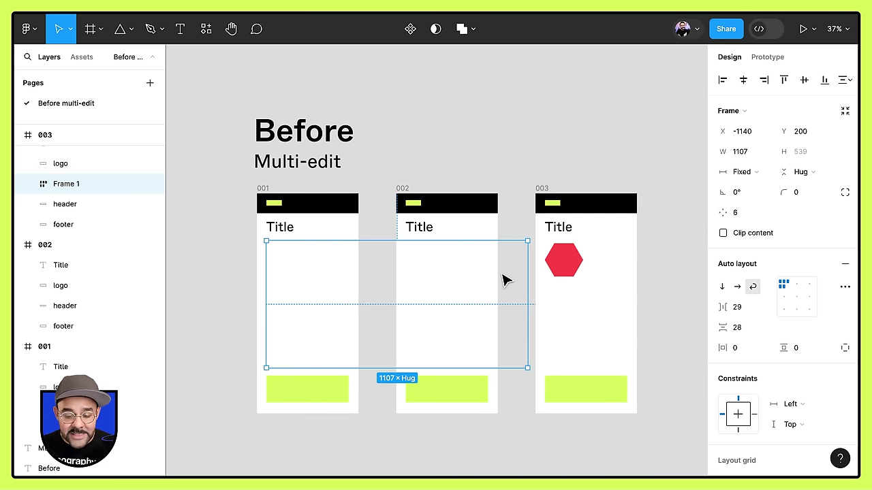
{"action": "left_click_drag", "start_coordinate": [502, 281], "coordinate": [615, 286]}
Select the tile frames in frames 001–003, stepping between them with Tab and Shift+Tab
{"action": "left_click", "coordinate": [522, 144]}
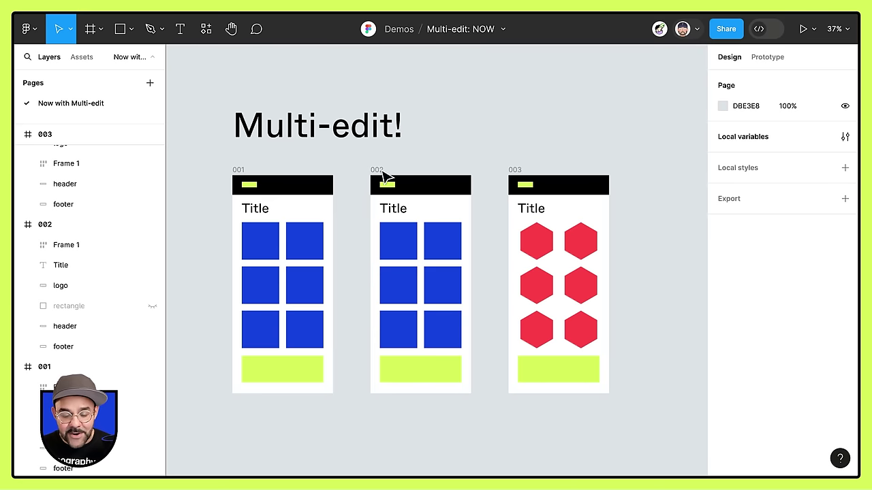
{"action": "left_click", "coordinate": [285, 266]}
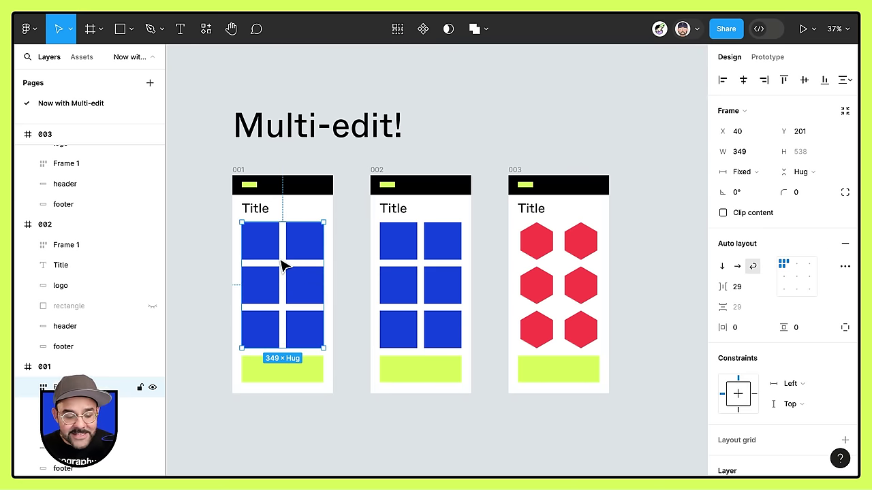
{"action": "left_click", "coordinate": [285, 267]}
{"action": "key", "text": "Tab"}
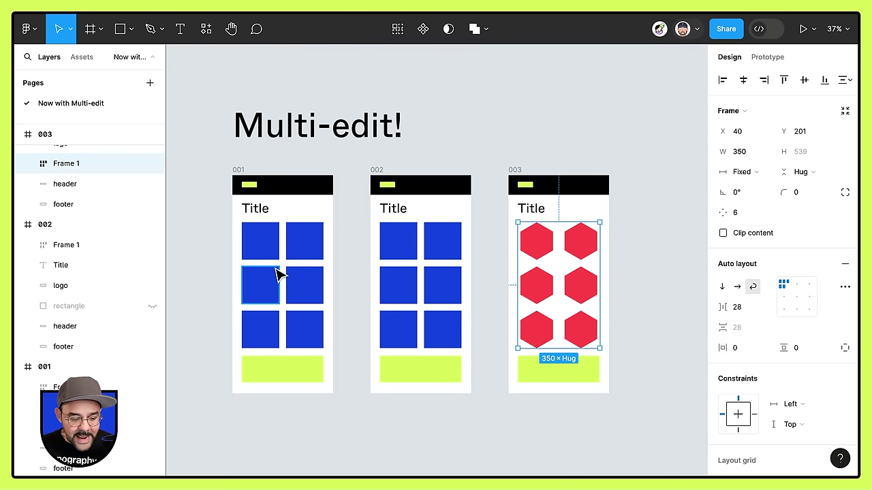
{"action": "key", "text": "shift+Tab"}
{"action": "key", "text": "shift+Tab"}
{"action": "key", "text": "Escape"}
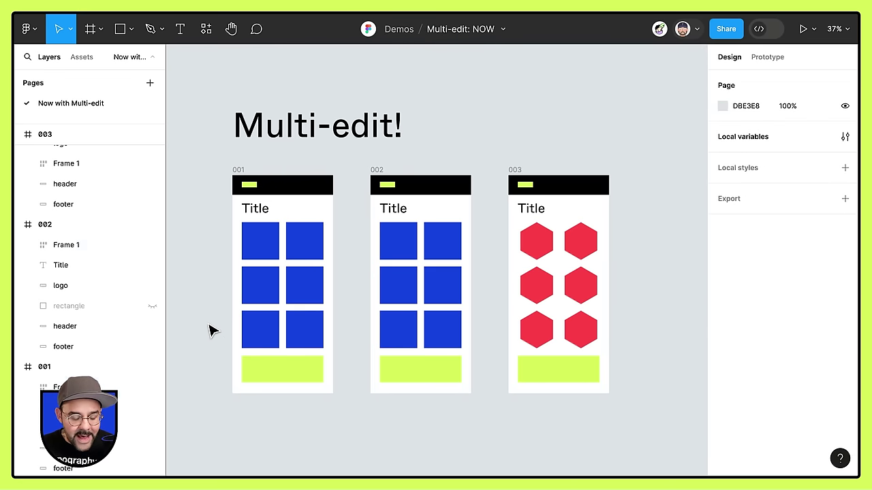
{"action": "key", "text": "ctrl+alt+a"}
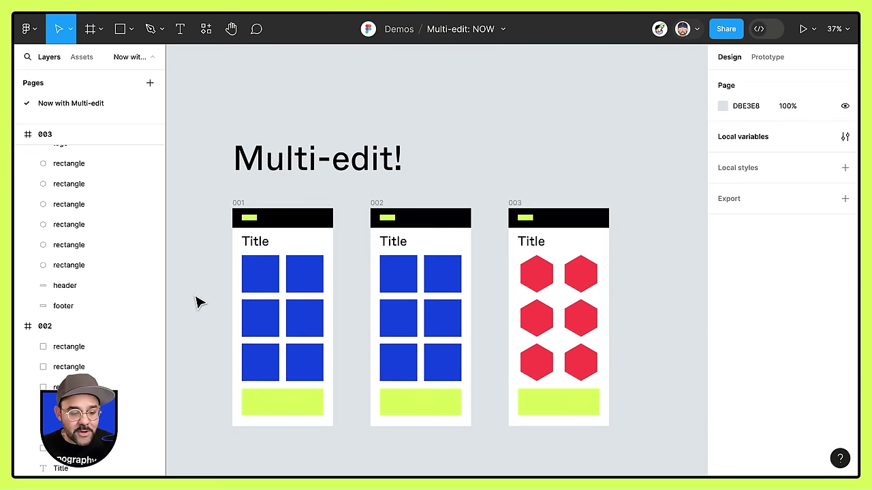
{"action": "scroll", "coordinate": [197, 303], "scroll_direction": "up", "scroll_amount": 2}
{"action": "scroll", "coordinate": [95, 225], "scroll_direction": "down", "scroll_amount": 1}
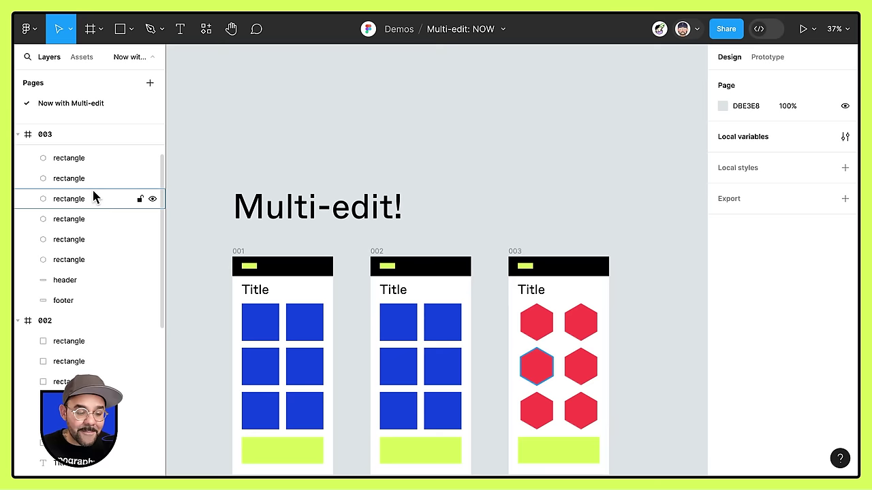
{"action": "scroll", "coordinate": [211, 302], "scroll_direction": "down", "scroll_amount": 4}
Wrap the six blue tiles in frames 001–003 in auto layout using Select matching layers
{"action": "left_click", "coordinate": [257, 221]}
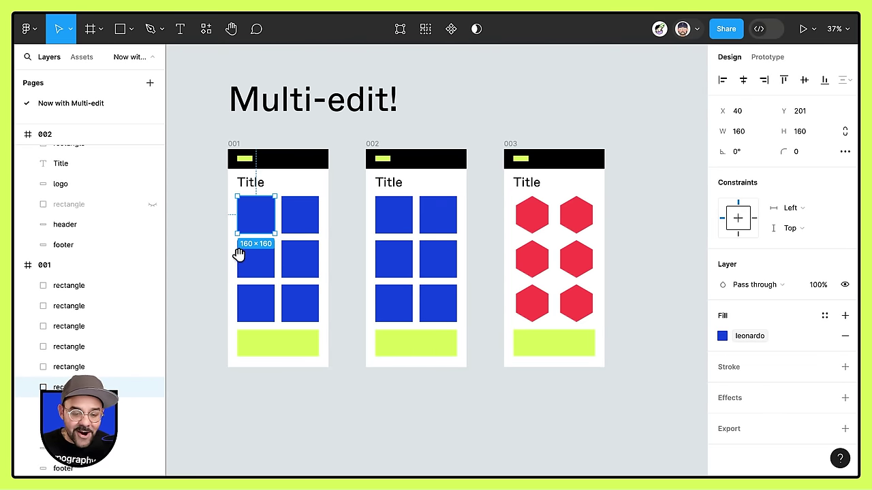
{"action": "scroll", "coordinate": [245, 259], "scroll_direction": "up", "scroll_amount": 1}
{"action": "left_click_drag", "start_coordinate": [228, 232], "coordinate": [308, 312]}
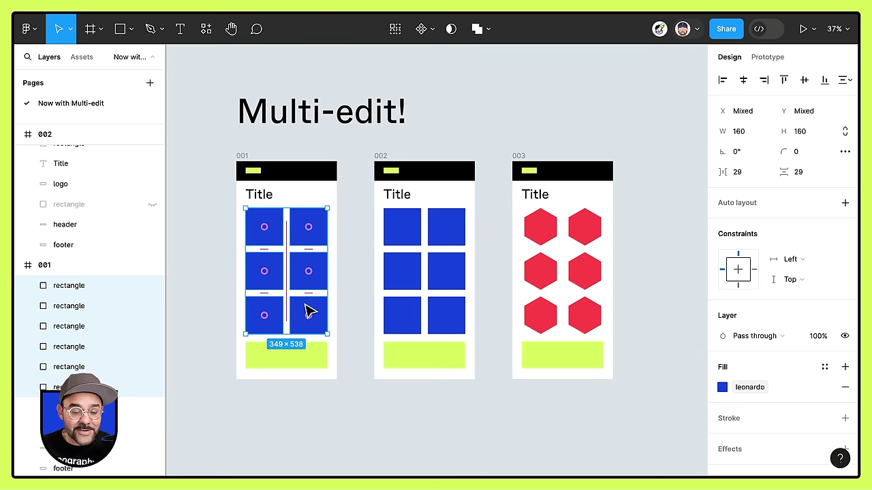
{"action": "left_click", "coordinate": [396, 31]}
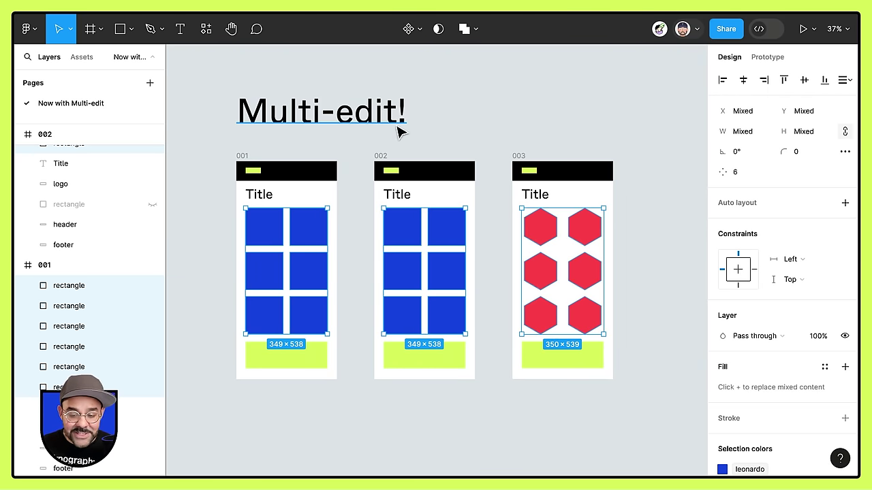
{"action": "key", "text": "shift+a"}
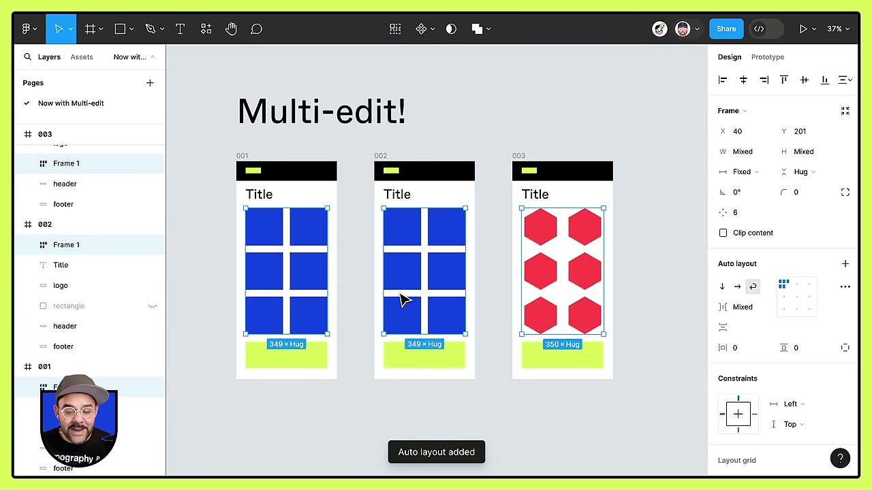
{"action": "left_click", "coordinate": [426, 415]}
{"action": "scroll", "coordinate": [427, 415], "scroll_direction": "down", "scroll_amount": 1}
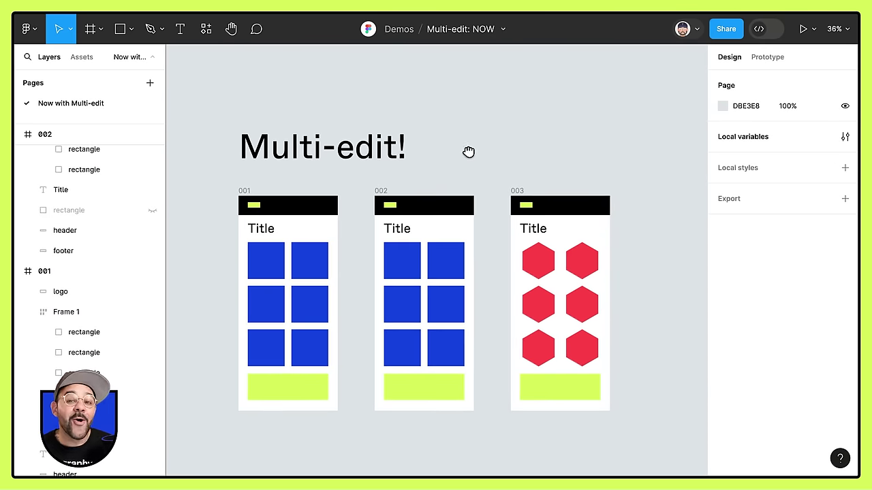
Fill the first tile in frames 001–003 with the cyan ray-fillet colour style
{"action": "left_click", "coordinate": [270, 265]}
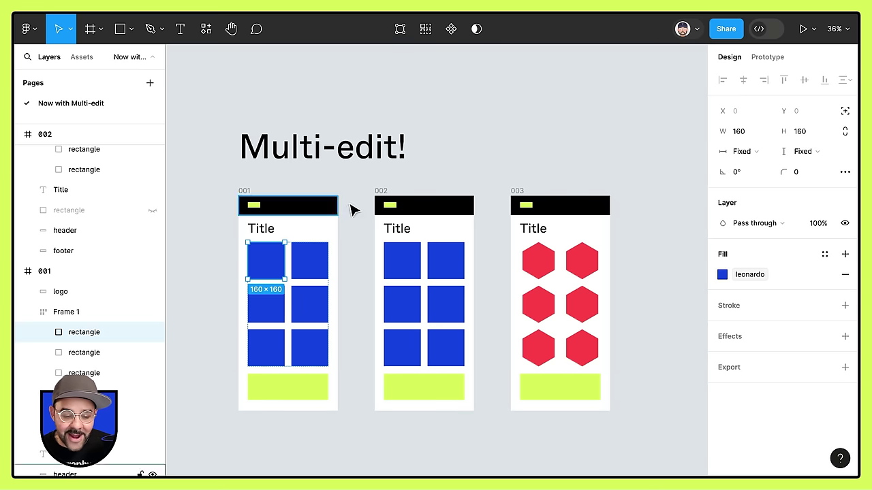
{"action": "left_click", "coordinate": [425, 29]}
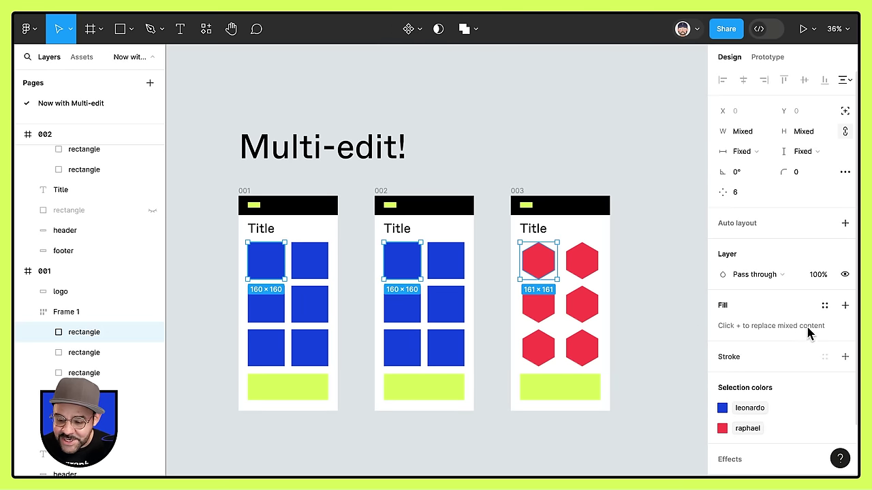
{"action": "left_click", "coordinate": [824, 306]}
{"action": "left_click", "coordinate": [736, 351]}
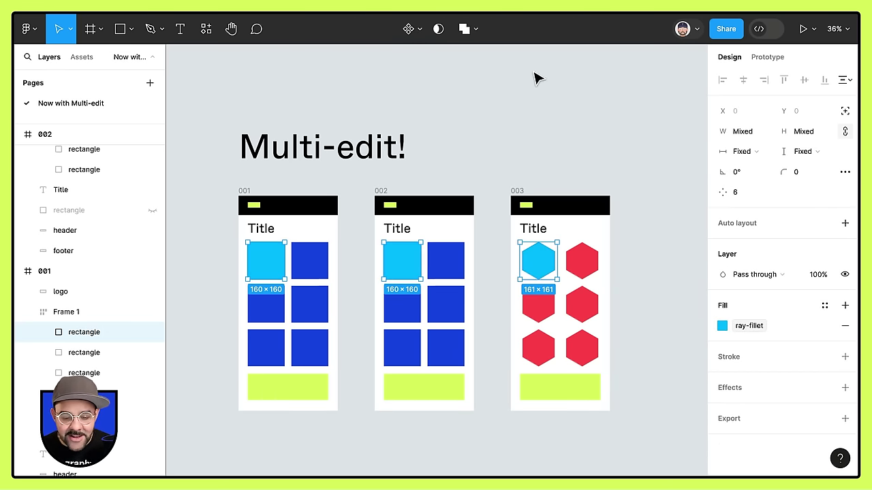
Move the cyan tiles through other grid slots with arrow keys, then back to first
{"action": "key", "text": "Down"}
{"action": "key", "text": "Right"}
{"action": "key", "text": "Right"}
{"action": "key", "text": "Right"}
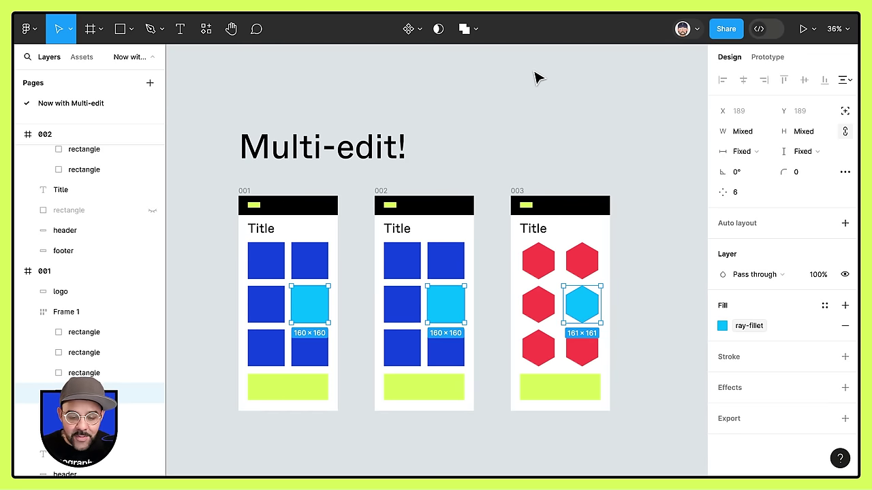
{"action": "key", "text": "Up"}
{"action": "key", "text": "Left"}
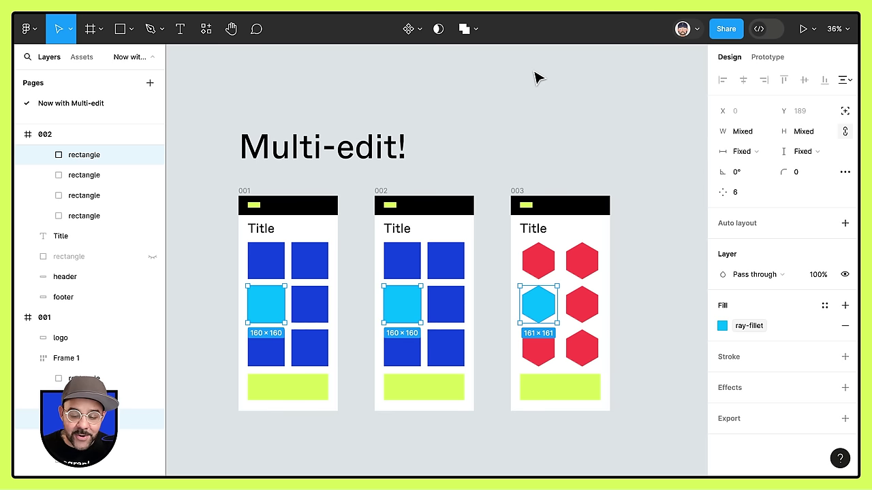
{"action": "key", "text": "Up"}
{"action": "key", "text": "Left"}
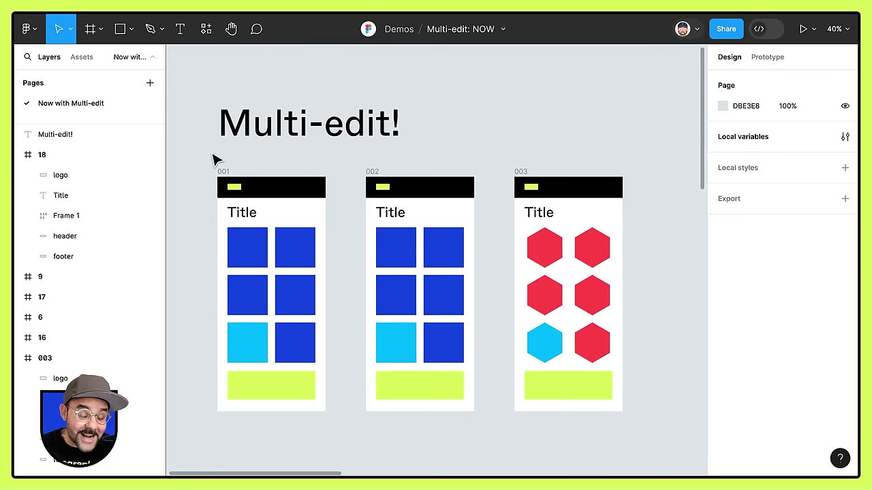
Move the title and frames 001–003 into the first row
{"action": "scroll", "coordinate": [216, 158], "scroll_direction": "down", "scroll_amount": 5}
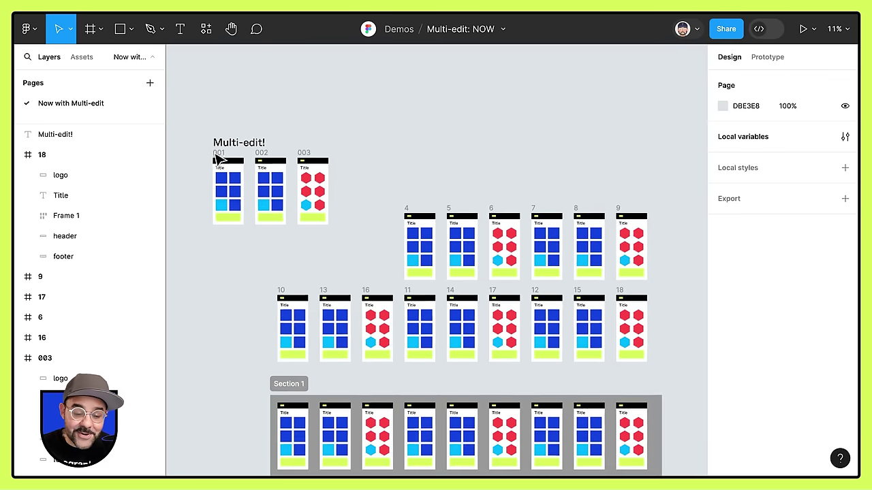
{"action": "scroll", "coordinate": [225, 158], "scroll_direction": "down", "scroll_amount": 3}
{"action": "left_click_drag", "start_coordinate": [199, 69], "coordinate": [335, 178]}
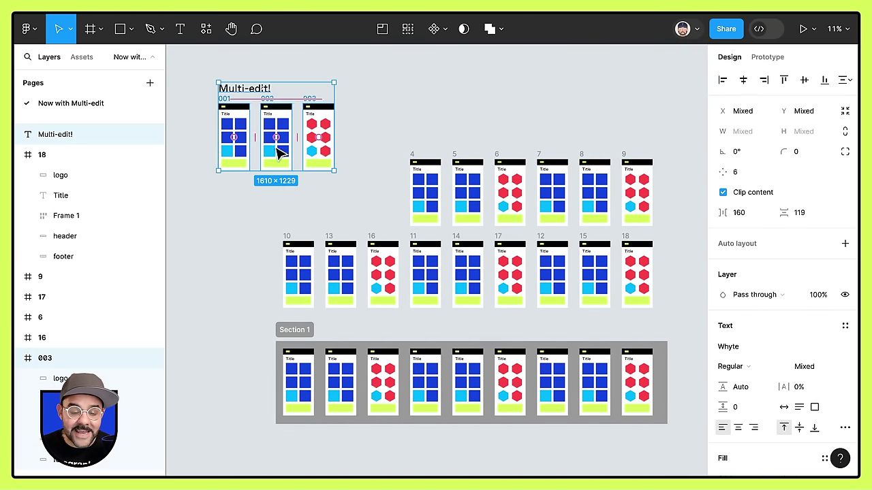
{"action": "left_click_drag", "start_coordinate": [280, 153], "coordinate": [340, 208]}
{"action": "scroll", "coordinate": [341, 204], "scroll_direction": "up", "scroll_amount": 5}
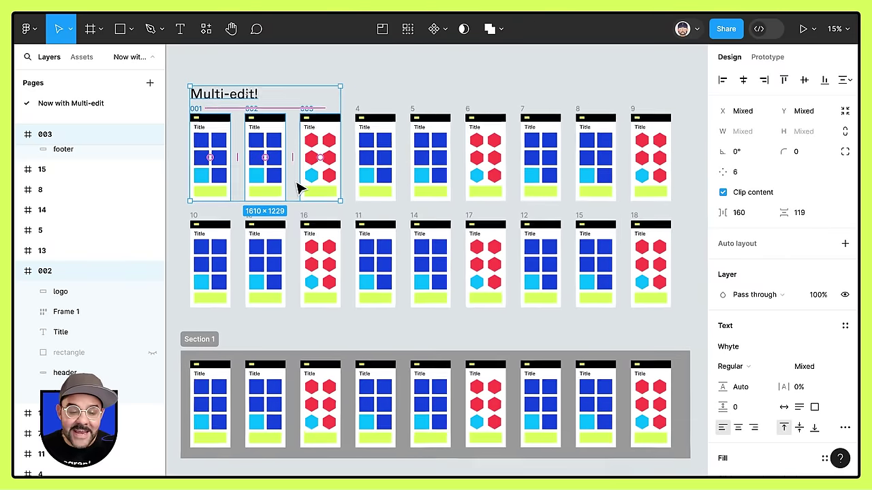
{"action": "scroll", "coordinate": [212, 183], "scroll_direction": "down", "scroll_amount": 1}
Stretch the footers of all 18 frames upward to 349×802
{"action": "double_click", "coordinate": [213, 178]}
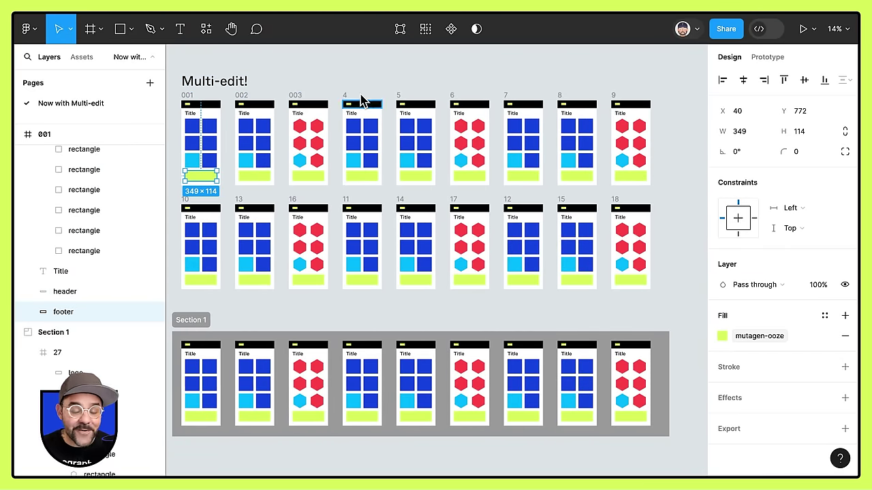
{"action": "left_click", "coordinate": [425, 30]}
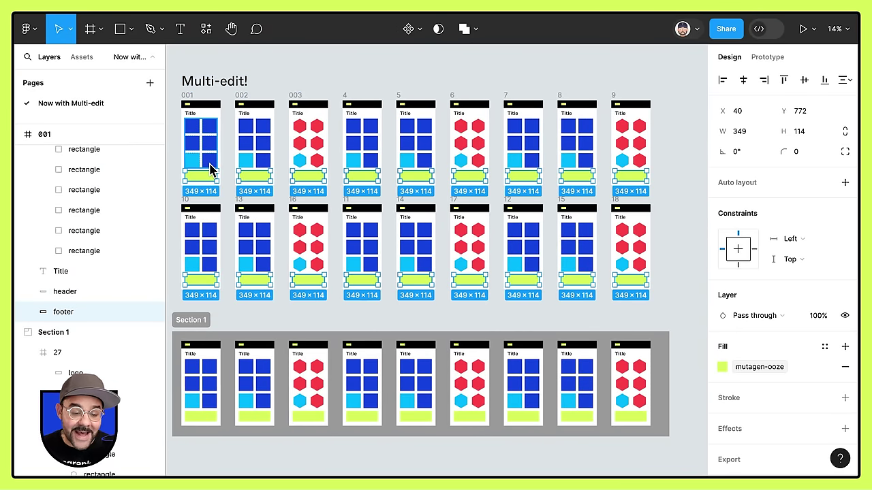
{"action": "left_click_drag", "start_coordinate": [209, 172], "coordinate": [209, 107]}
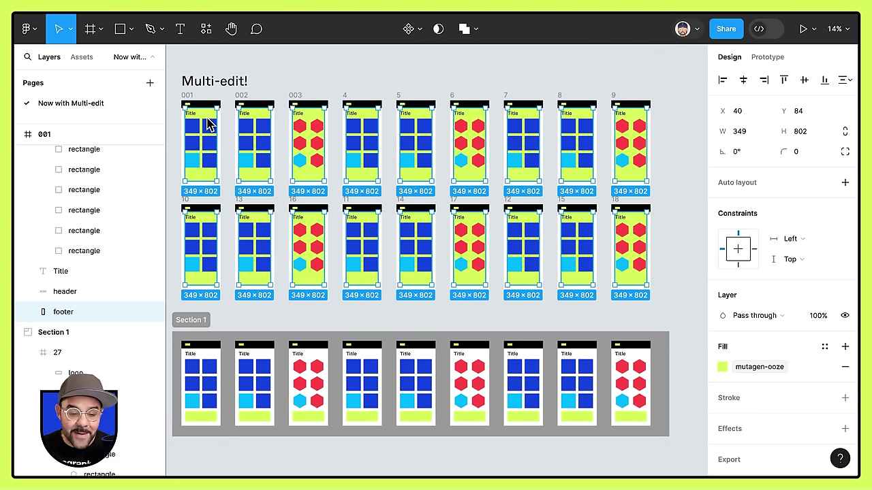
{"action": "left_click", "coordinate": [267, 91]}
{"action": "scroll", "coordinate": [331, 175], "scroll_direction": "down", "scroll_amount": 3}
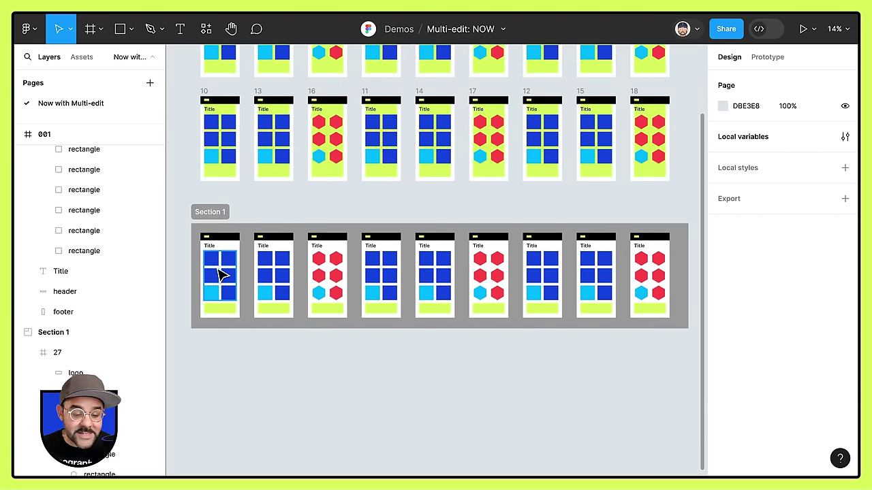
Select frame 19's footer and the matching footers in all nine Section 1 frames
{"action": "scroll", "coordinate": [216, 278], "scroll_direction": "up", "scroll_amount": 5}
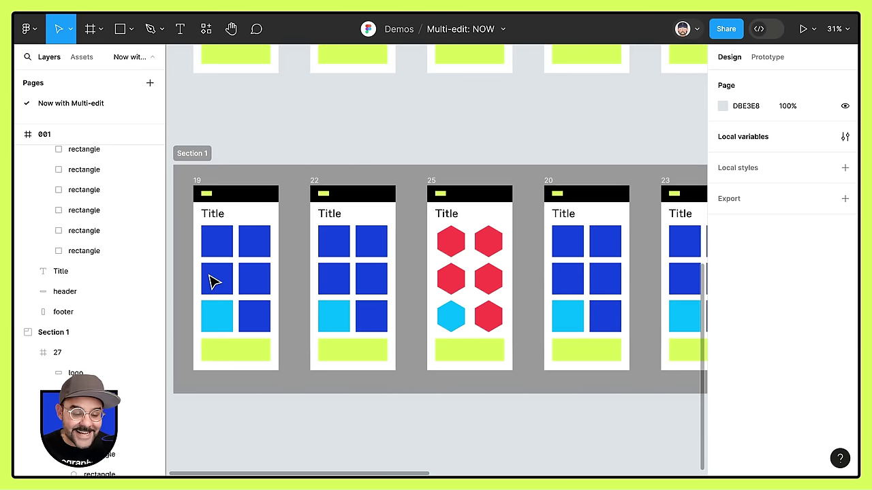
{"action": "scroll", "coordinate": [214, 282], "scroll_direction": "down", "scroll_amount": 4}
{"action": "left_click", "coordinate": [216, 258]}
{"action": "left_click", "coordinate": [223, 322]}
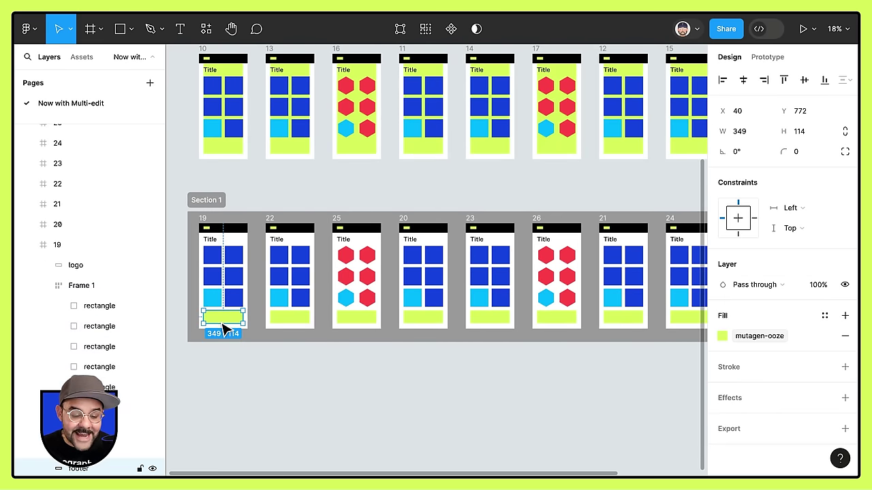
{"action": "left_click", "coordinate": [425, 29]}
{"action": "scroll", "coordinate": [423, 176], "scroll_direction": "down", "scroll_amount": 2}
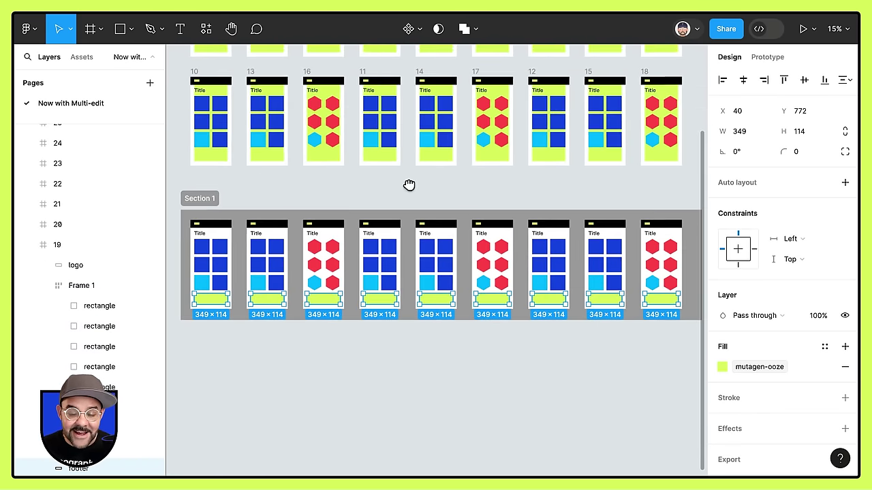
{"action": "scroll", "coordinate": [409, 185], "scroll_direction": "down", "scroll_amount": 1}
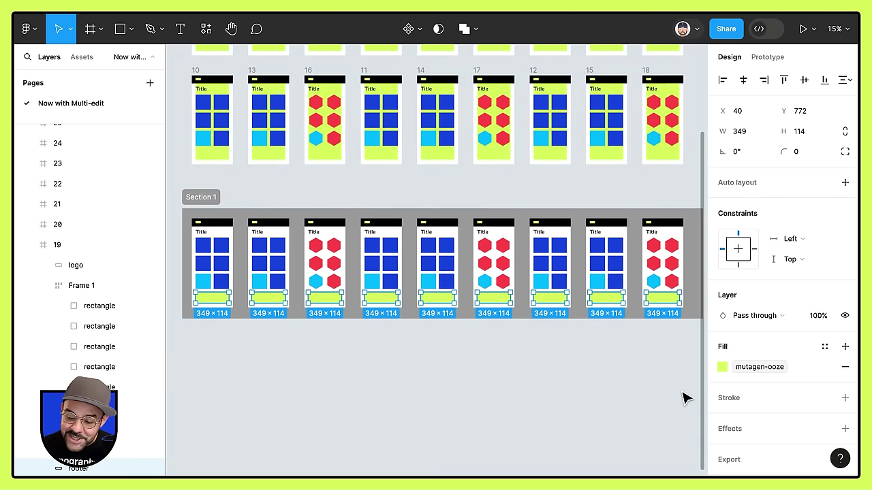
Apply the red raphael fill style and resize the footers to 431×121
{"action": "left_click", "coordinate": [722, 366]}
{"action": "left_click", "coordinate": [590, 334]}
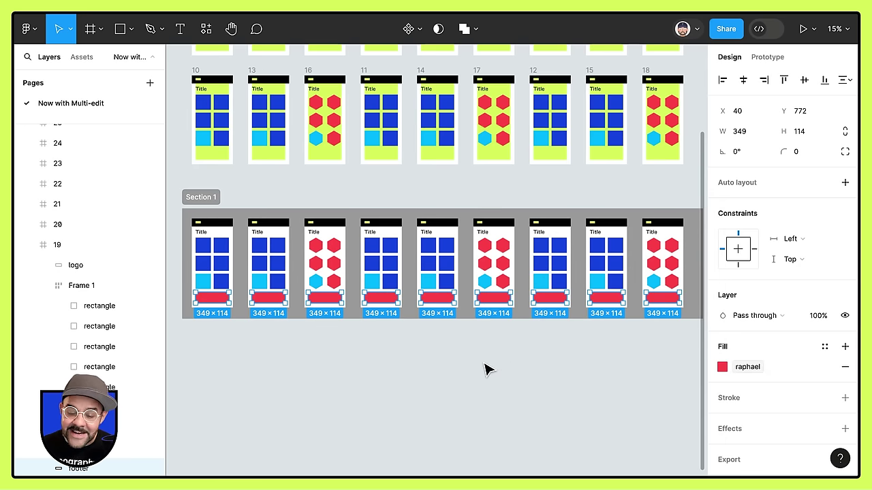
{"action": "mouse_move", "coordinate": [324, 303]}
{"action": "left_mouse_down"}
{"action": "mouse_move", "coordinate": [325, 310]}
{"action": "mouse_move", "coordinate": [327, 297]}
{"action": "left_mouse_up"}
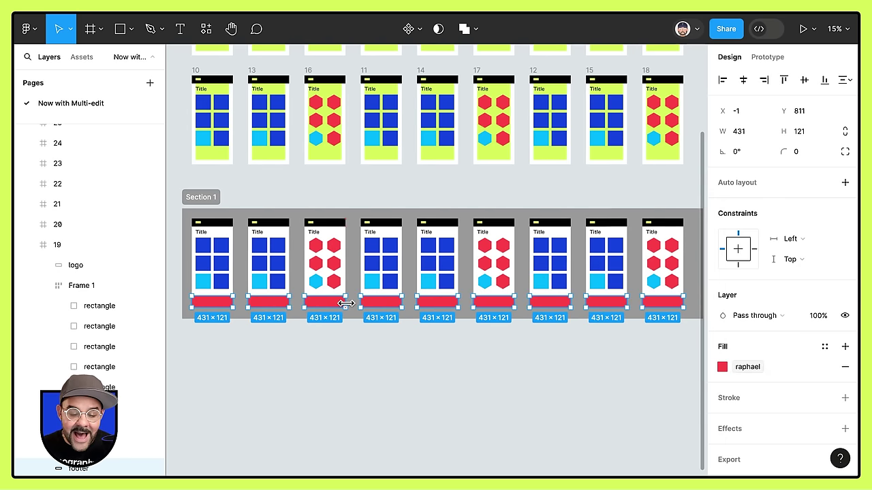
{"action": "left_click", "coordinate": [377, 348]}
{"action": "scroll", "coordinate": [380, 375], "scroll_direction": "up", "scroll_amount": 3}
{"action": "scroll", "coordinate": [380, 375], "scroll_direction": "up", "scroll_amount": 3}
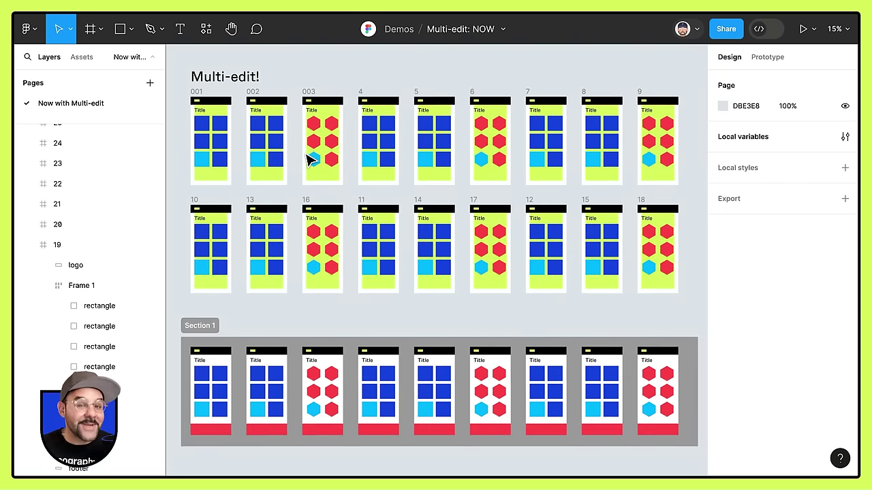